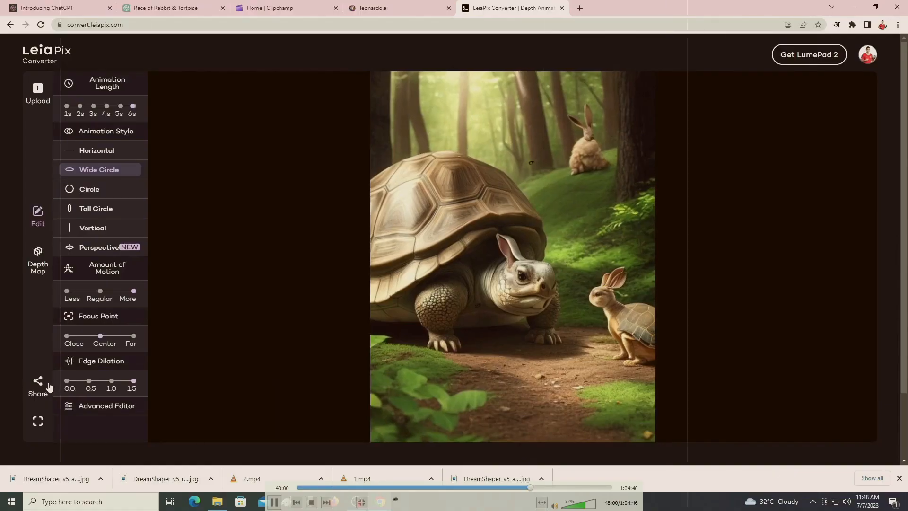
pyautogui.click(36, 385)
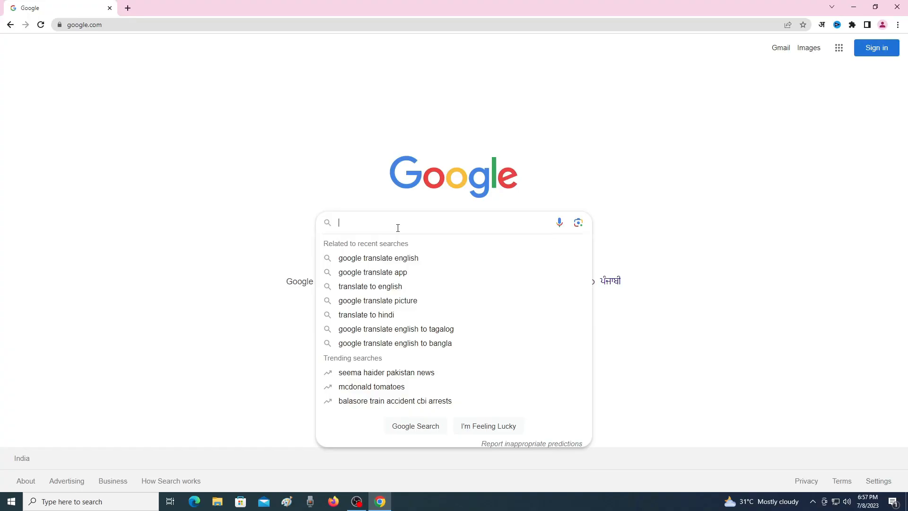
# Step: Search Google for ChatGPT, log in through the OpenAI site and open the ChatGPT app
pyautogui.write('chat')
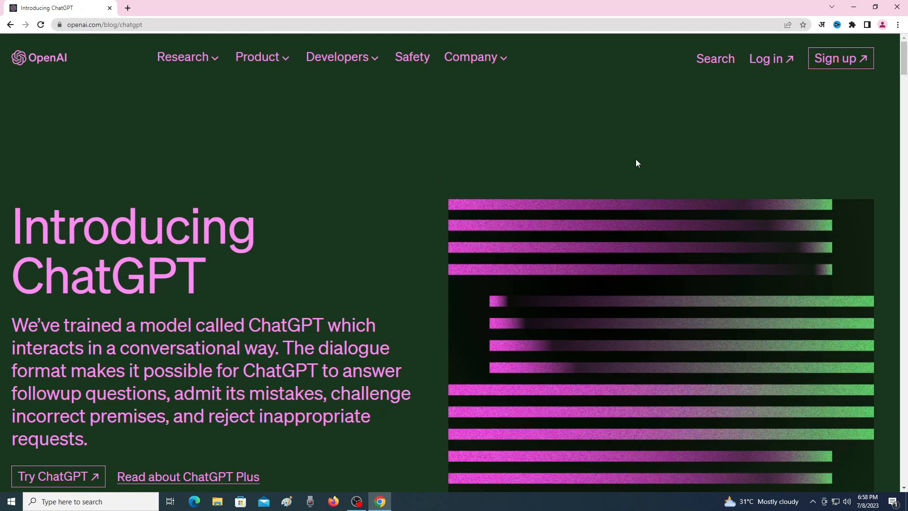
pyautogui.click(776, 61)
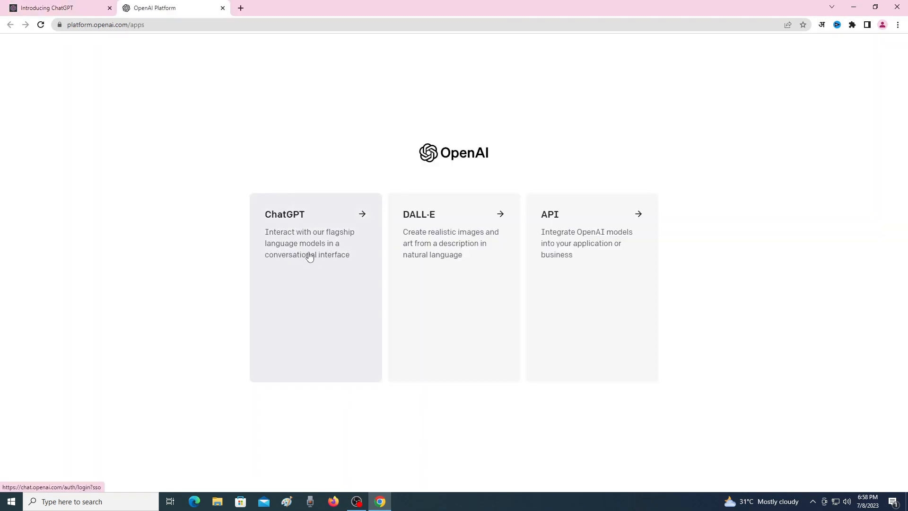
pyautogui.click(309, 257)
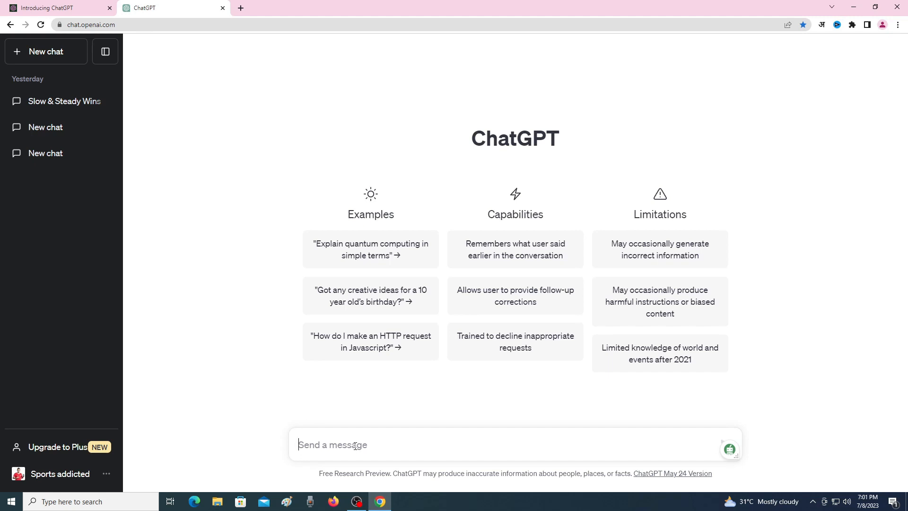
# Step: Ask ChatGPT to "write tortoise and rabbit kids story under 300 words"
pyautogui.write('write tortoise and rabbit kids story under 300 words')
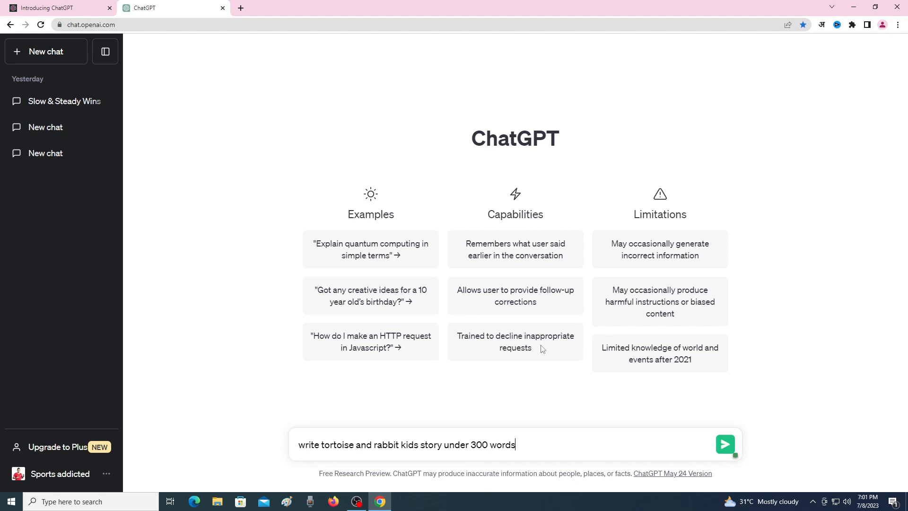
pyautogui.click(724, 445)
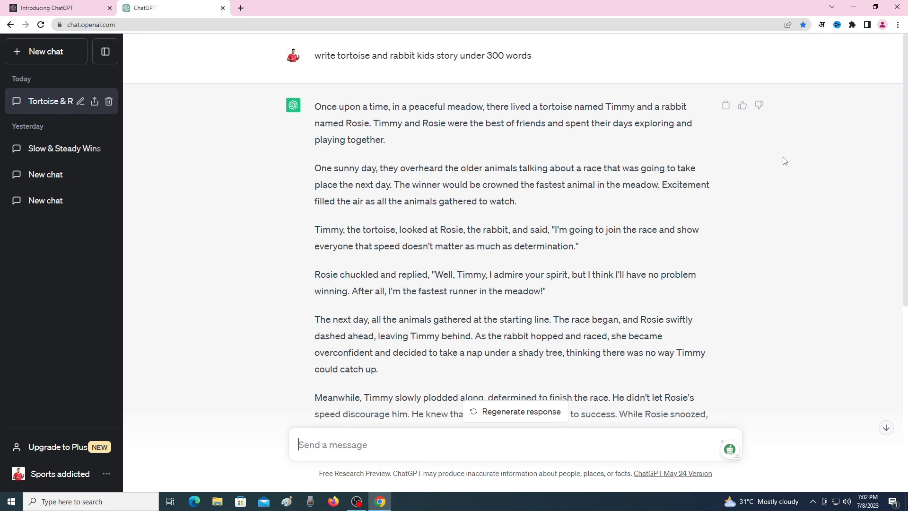
# Step: Ask ChatGPT in the same chat to "write prompt about this story for generating images"
pyautogui.click(368, 445)
pyautogui.write('write prompt about this story for generating')
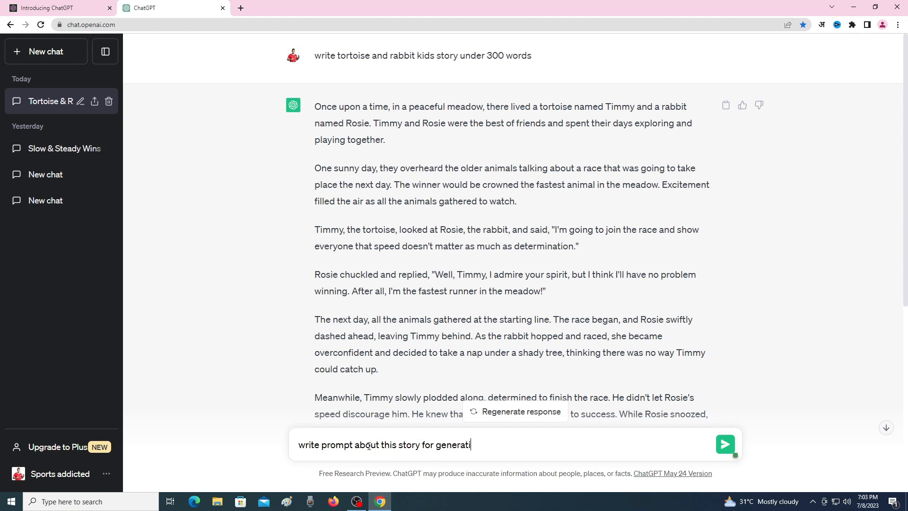
pyautogui.write(' images')
pyautogui.click(725, 444)
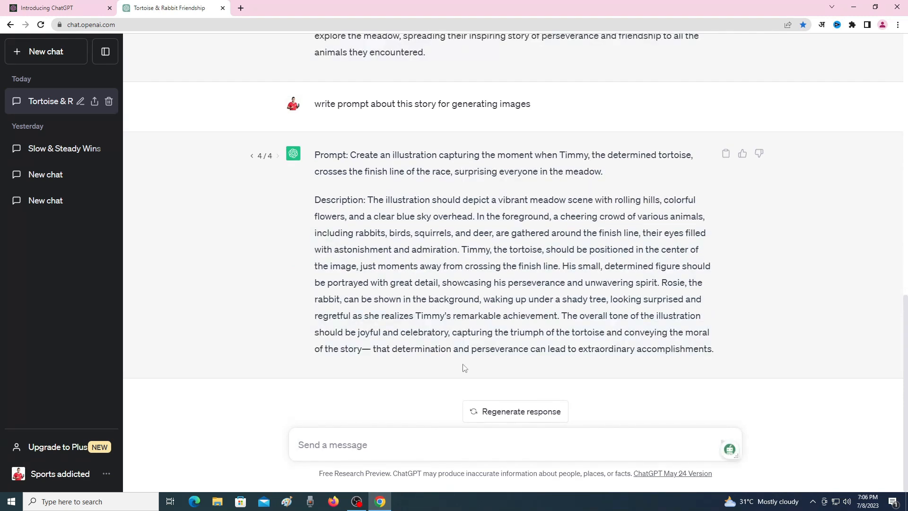
# Step: Search Google for "clickchamp" in a new browser tab and open the Clipchamp video editor site
pyautogui.hotkey('ctrl', 't')
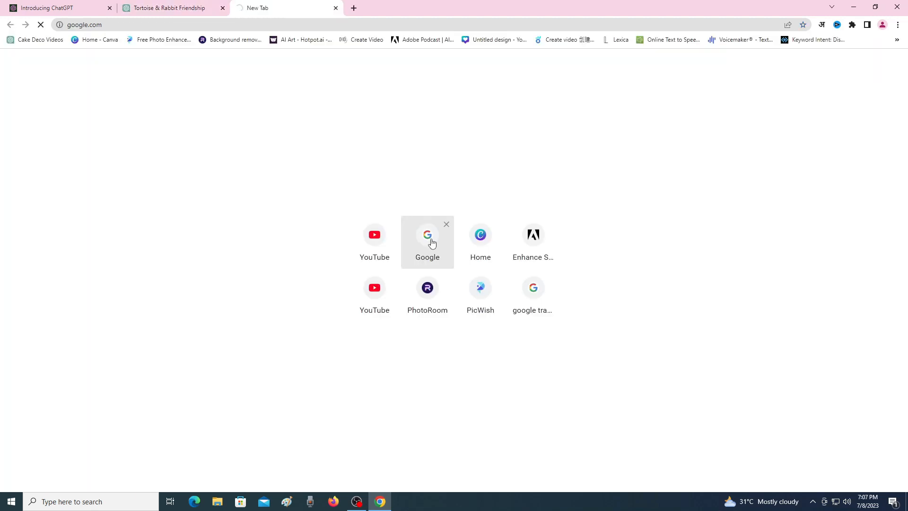
pyautogui.click(428, 236)
pyautogui.write('clickchamp')
pyautogui.press('Return')
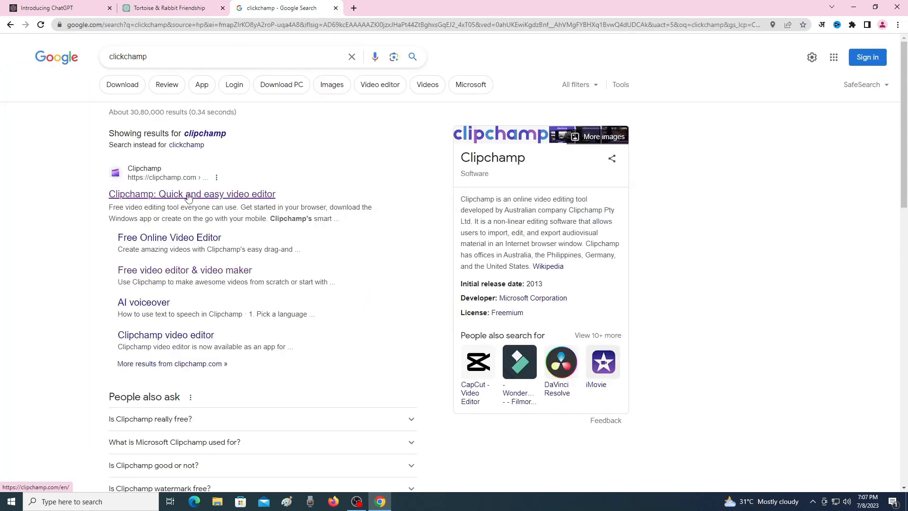
pyautogui.click(170, 198)
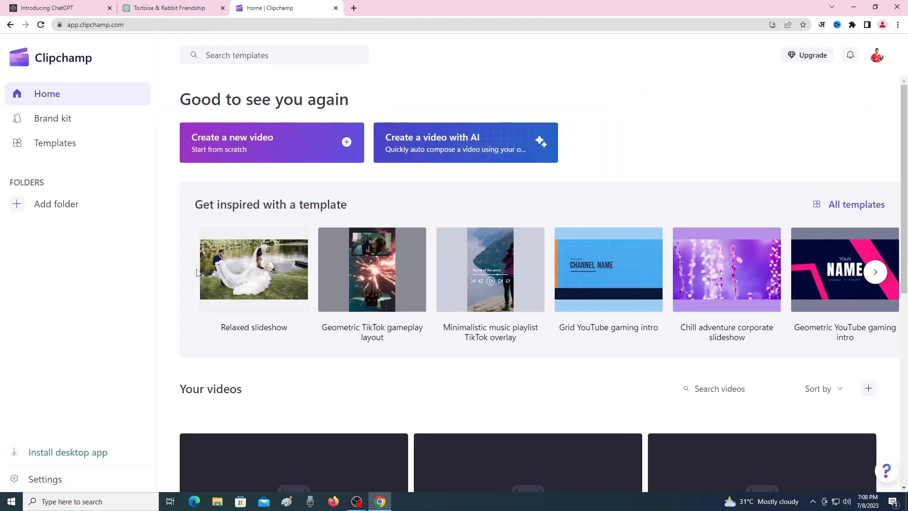
# Step: Create a new video from scratch in Clipchamp and open its text-to-speech tool
pyautogui.click(290, 147)
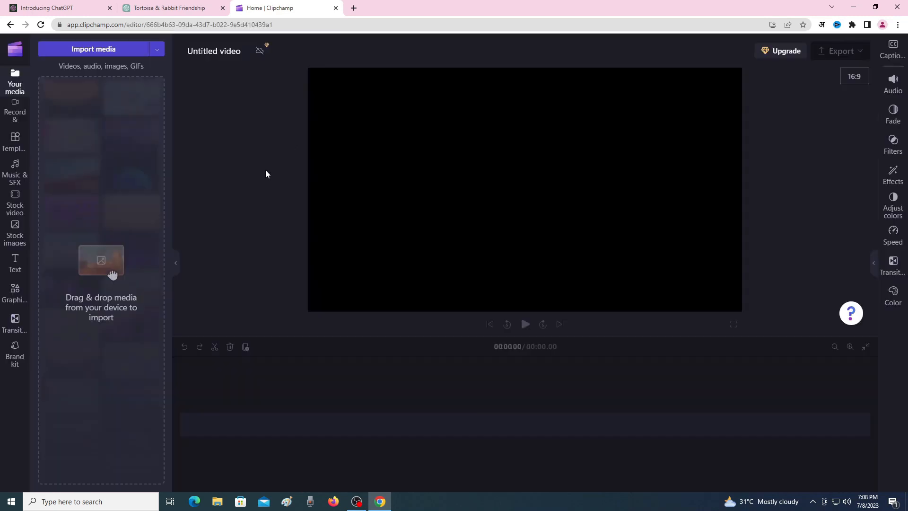
pyautogui.click(14, 120)
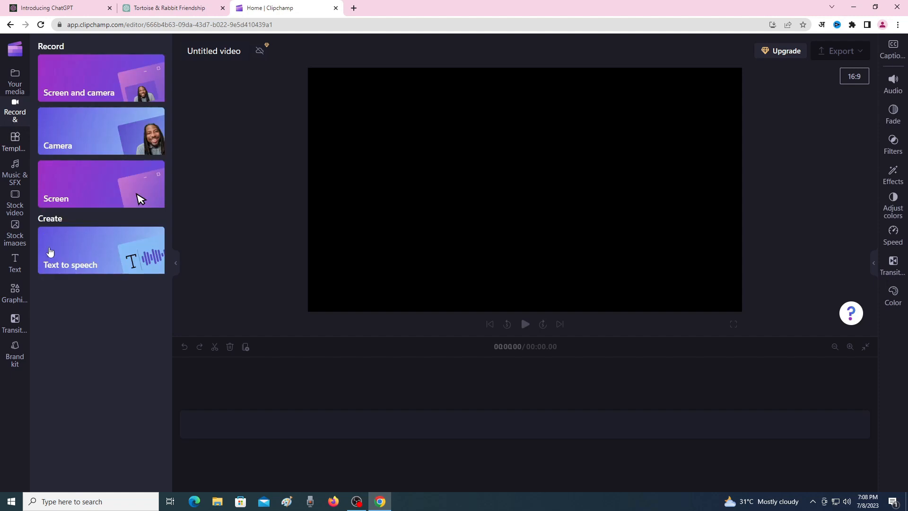
pyautogui.click(124, 250)
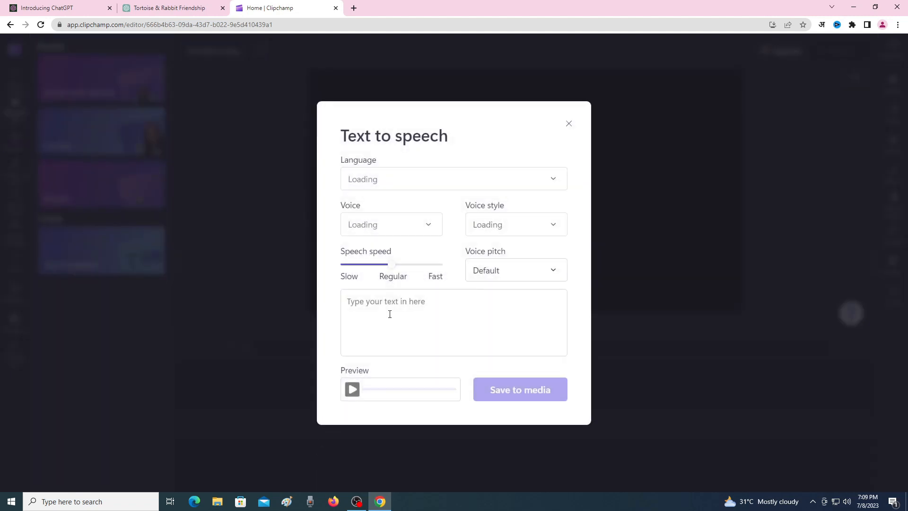
# Step: Copy the story's first two paragraphs from the ChatGPT chat and paste them as the text-to-speech text in Clipchamp
pyautogui.click(165, 10)
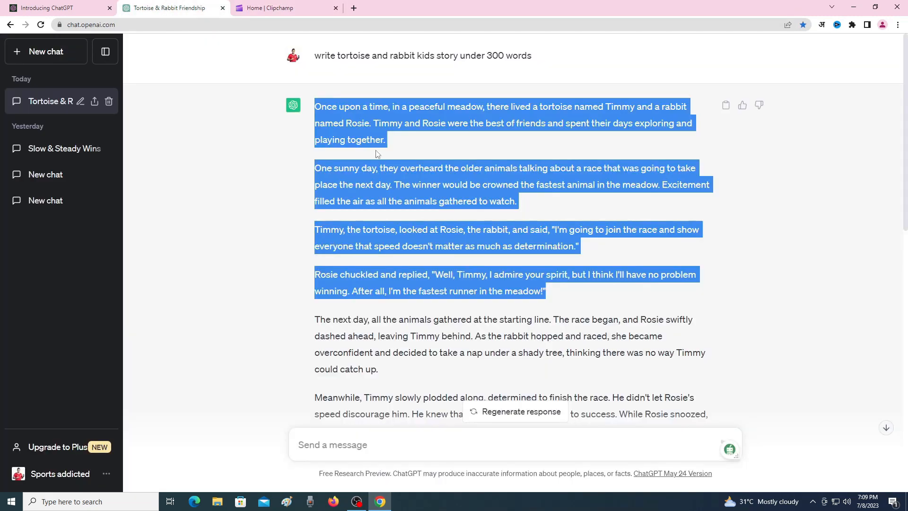
pyautogui.click(446, 150)
pyautogui.moveTo(316, 107); pyautogui.dragTo(513, 207)
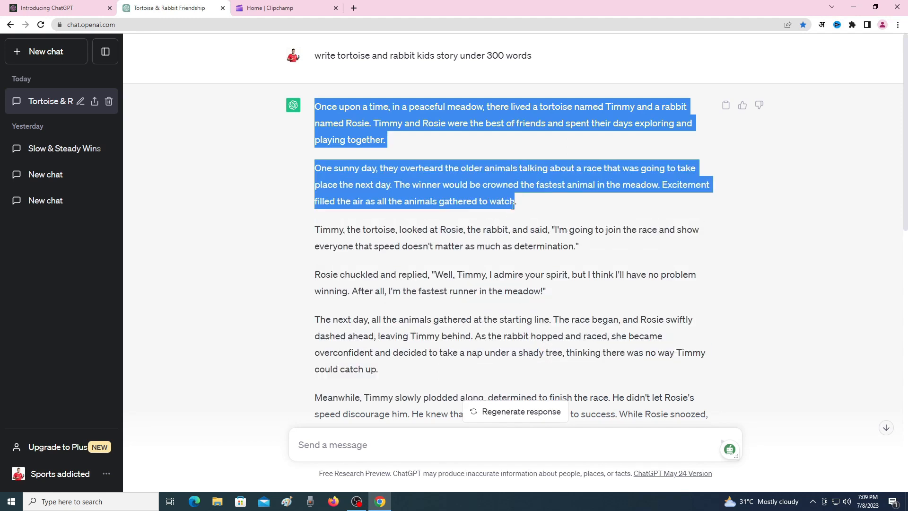
pyautogui.rightClick(343, 117)
pyautogui.click(366, 122)
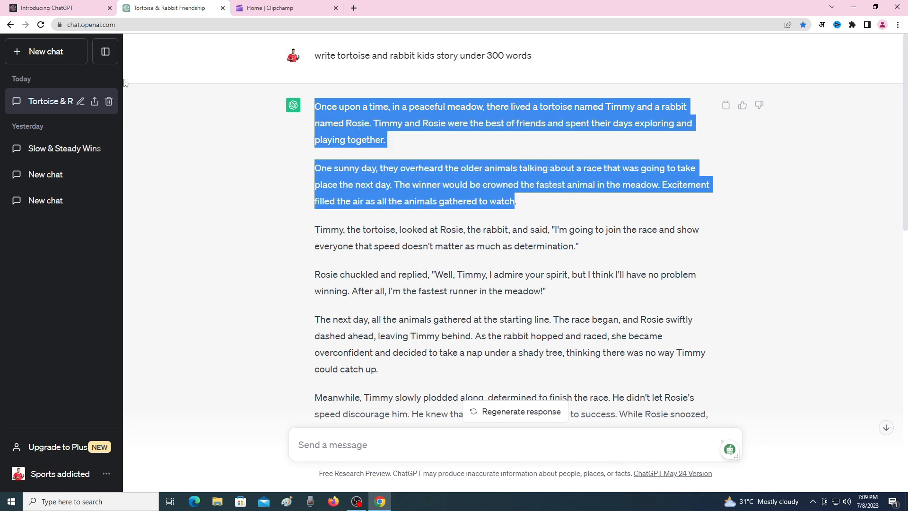
pyautogui.click(288, 10)
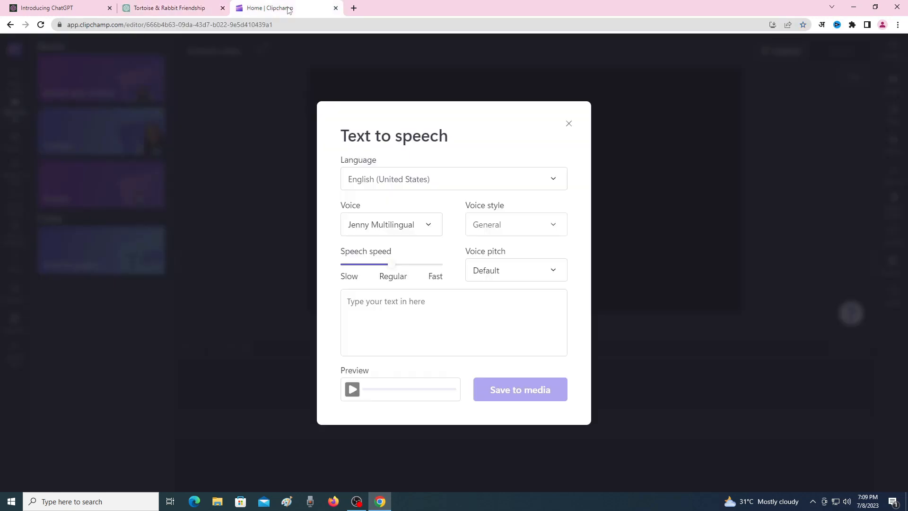
pyautogui.rightClick(366, 308)
pyautogui.click(390, 381)
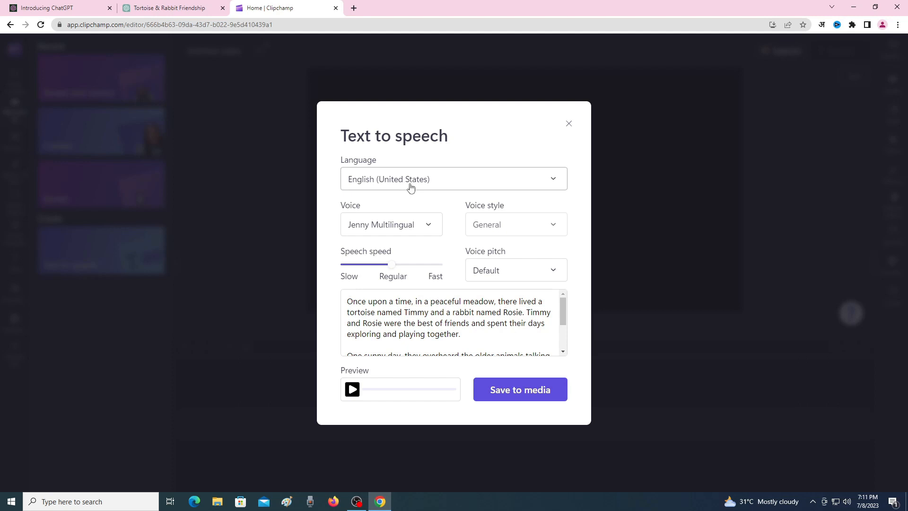
# Step: Set the text-to-speech language to English (India) and keep Neerja as the voice
pyautogui.click(496, 184)
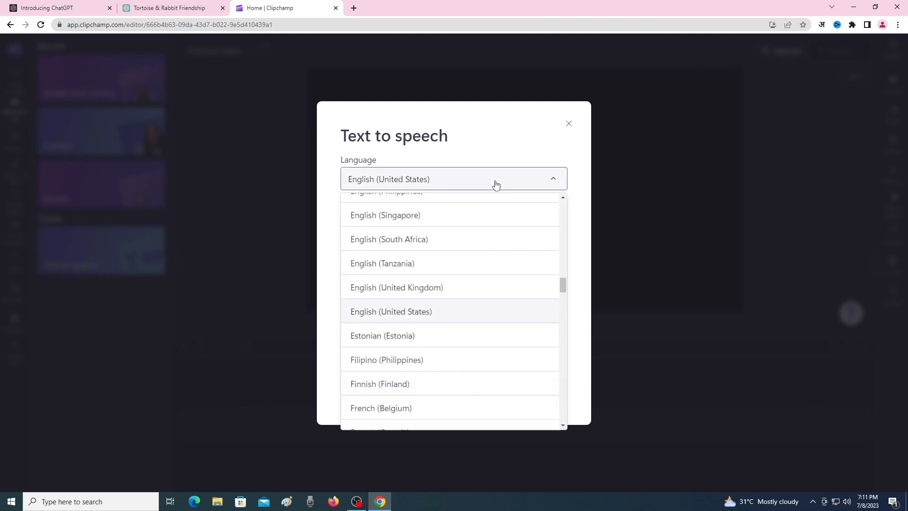
pyautogui.click(444, 238)
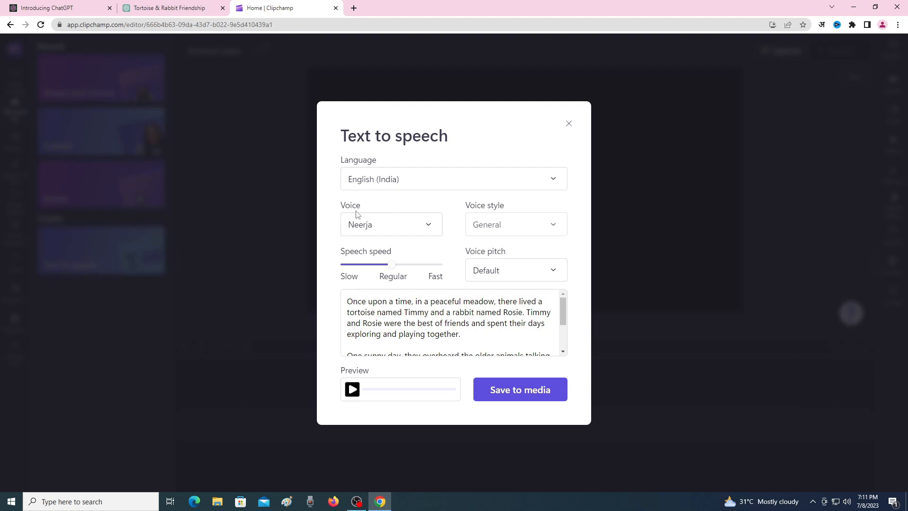
pyautogui.click(426, 226)
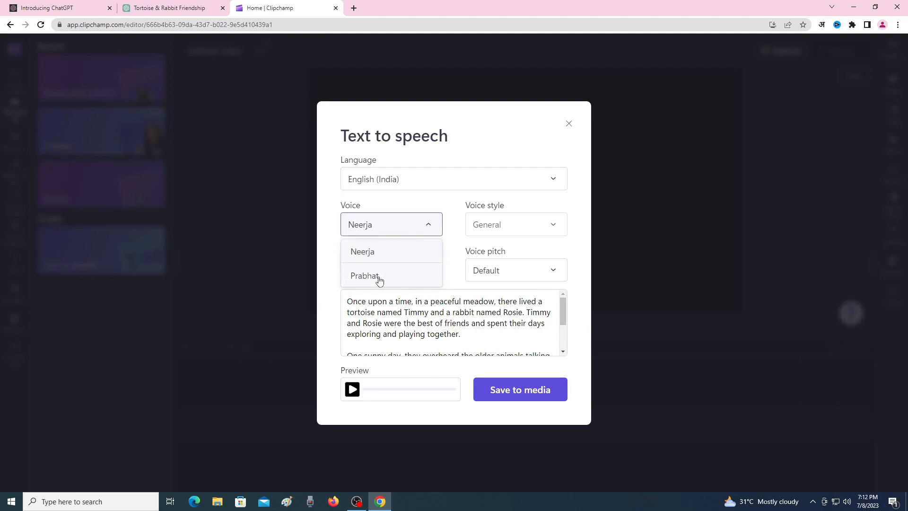
pyautogui.click(418, 226)
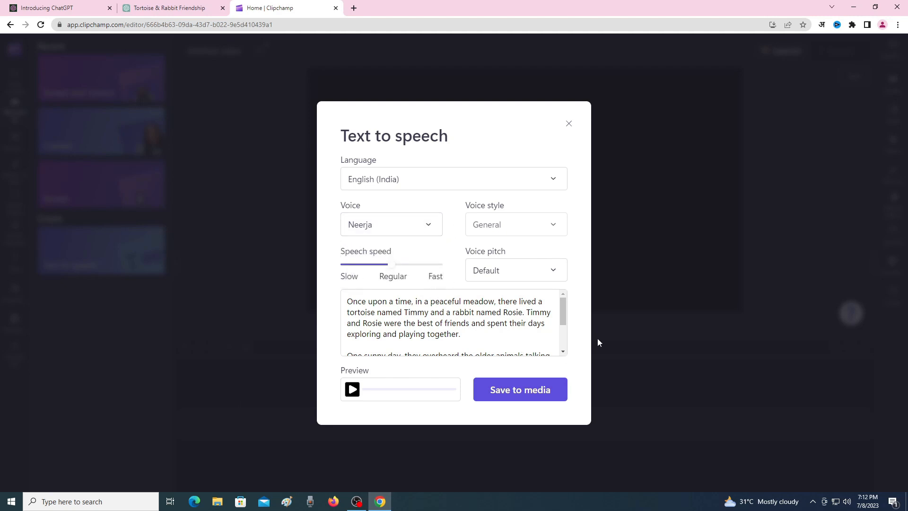
# Step: Check the pasted story text through to its end and listen to the voice preview
pyautogui.moveTo(565, 312); pyautogui.dragTo(516, 376)
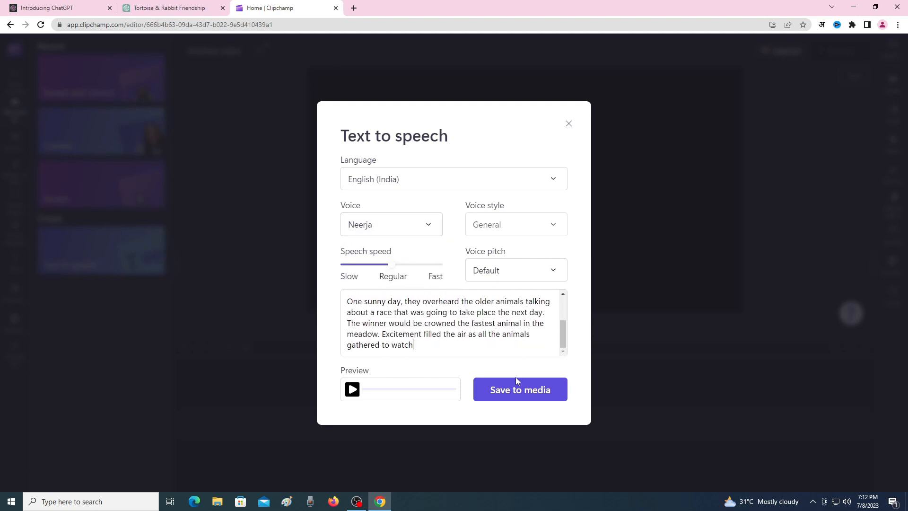
pyautogui.click(352, 389)
pyautogui.scroll(2, 562, 328)
pyautogui.scroll(3, 564, 324)
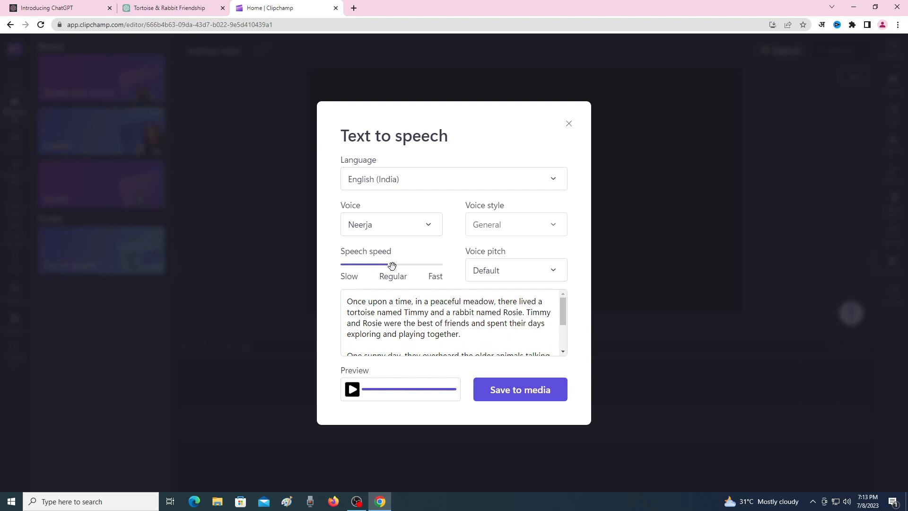
# Step: Raise the speech speed slightly above Regular, set the voice pitch to High and save the narration to the media library
pyautogui.moveTo(395, 269); pyautogui.dragTo(403, 269)
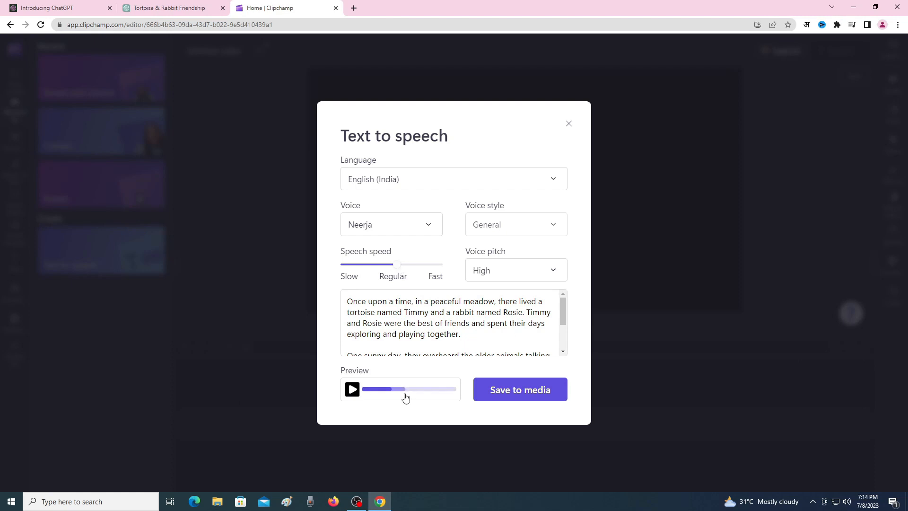
pyautogui.click(527, 392)
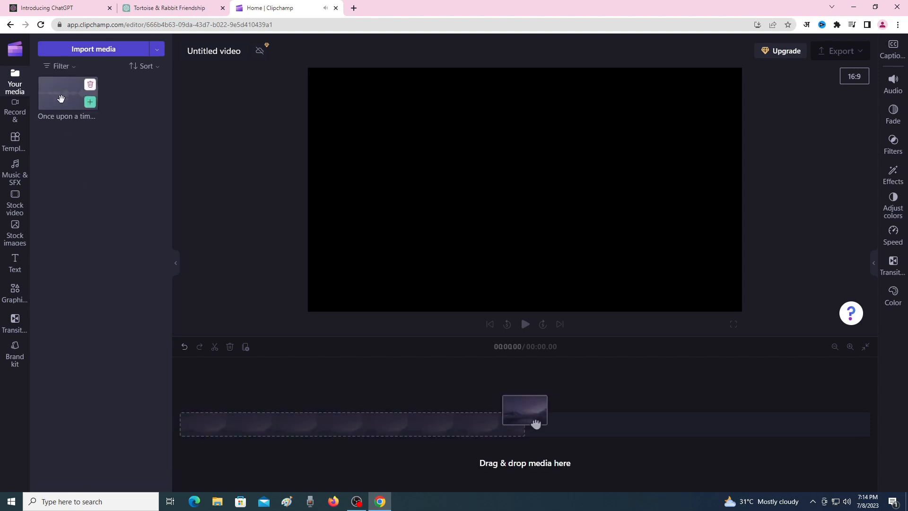
# Step: Place the narration clip at the start of the timeline and export the video at 720p
pyautogui.moveTo(60, 95); pyautogui.dragTo(239, 427)
pyautogui.click(525, 325)
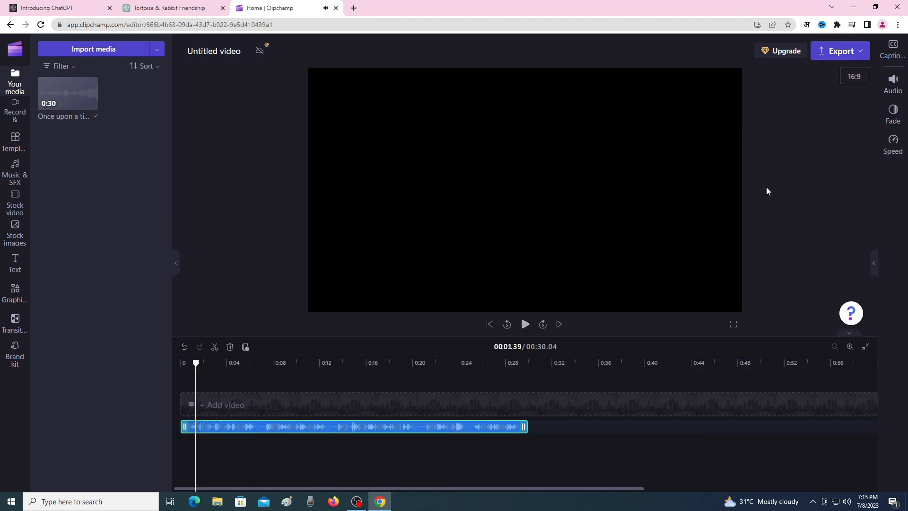
pyautogui.click(854, 56)
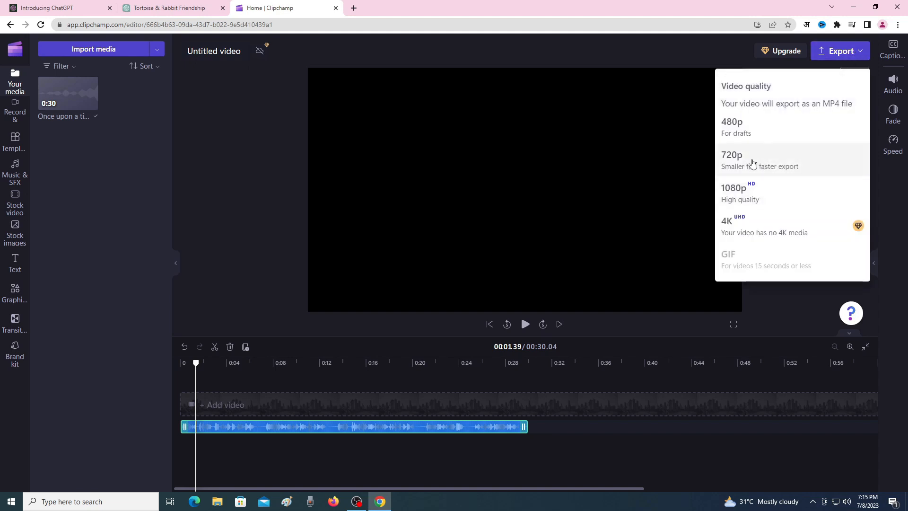
pyautogui.click(763, 162)
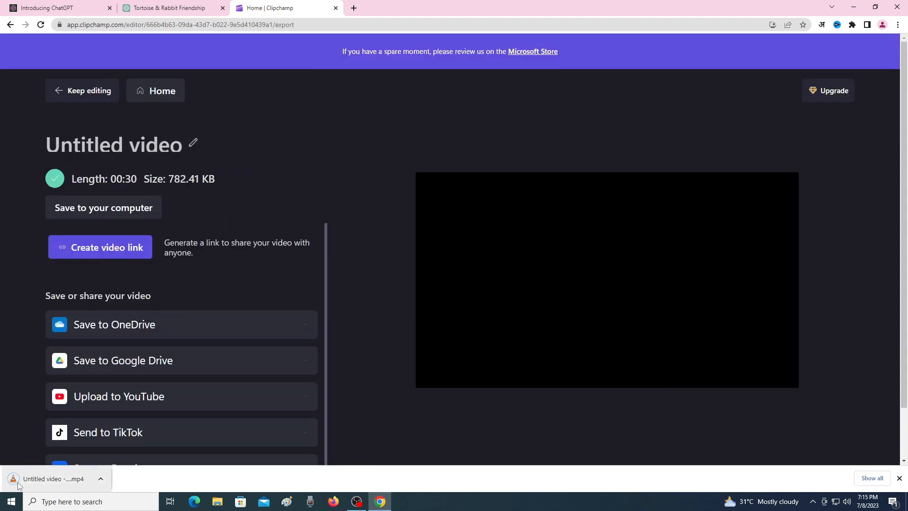
# Step: Create a new folder on the Windows desktop and open it
pyautogui.click(855, 6)
pyautogui.rightClick(448, 235)
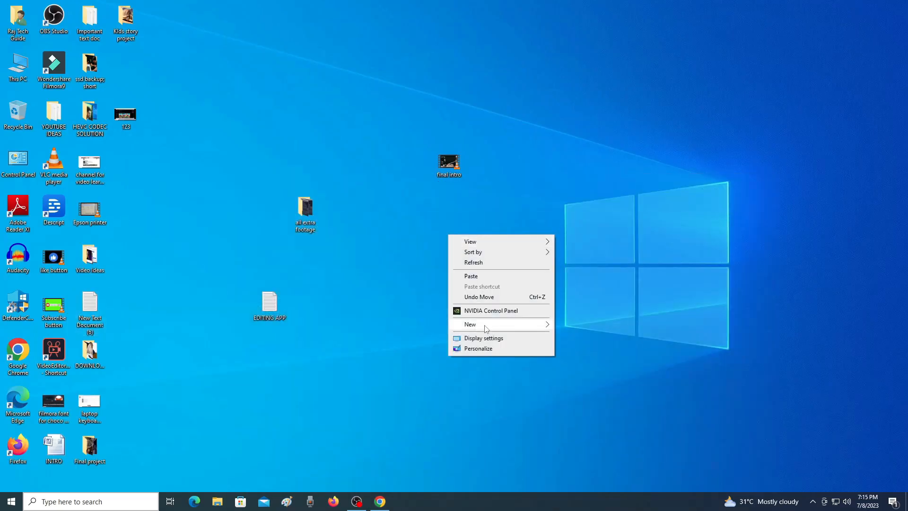
pyautogui.moveTo(489, 326)
pyautogui.click(574, 325)
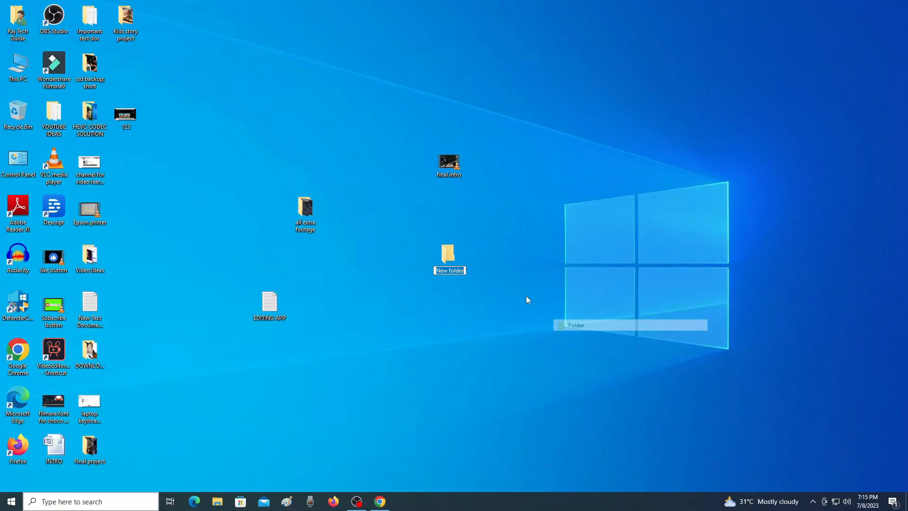
pyautogui.doubleClick(451, 258)
# Step: Paste the exported narration file into the new folder and rename it "Audio"
pyautogui.rightClick(530, 135)
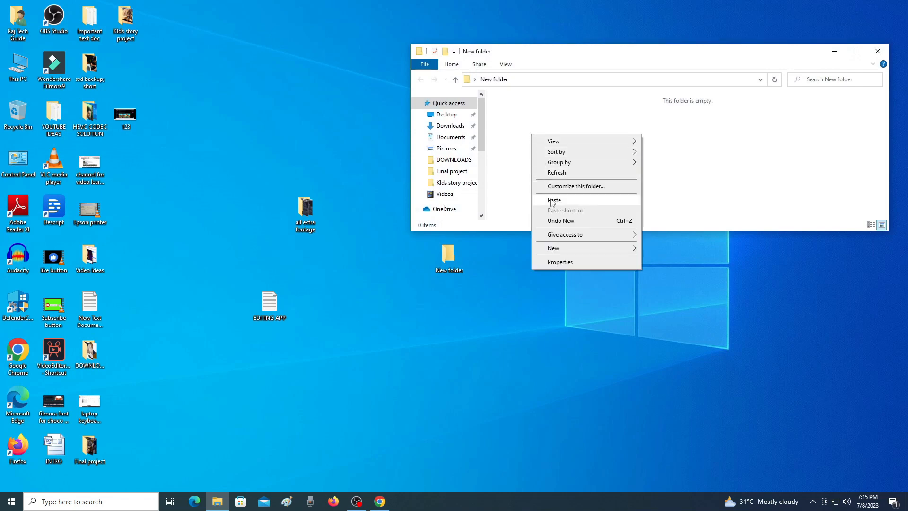
pyautogui.click(552, 199)
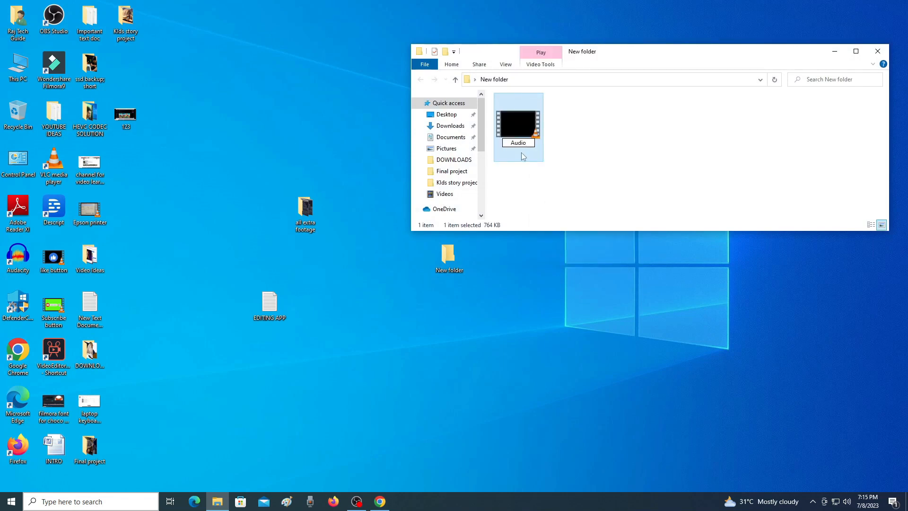
pyautogui.click(615, 170)
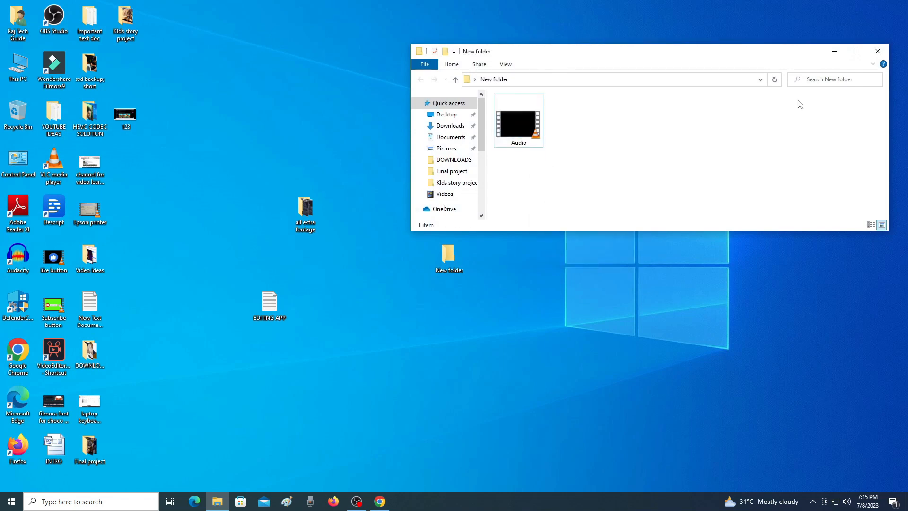
# Step: Close the narration folder, switch to Chrome, search Google for "leonardo ai" in a new tab and open the Leonardo.ai site
pyautogui.click(877, 51)
pyautogui.click(379, 502)
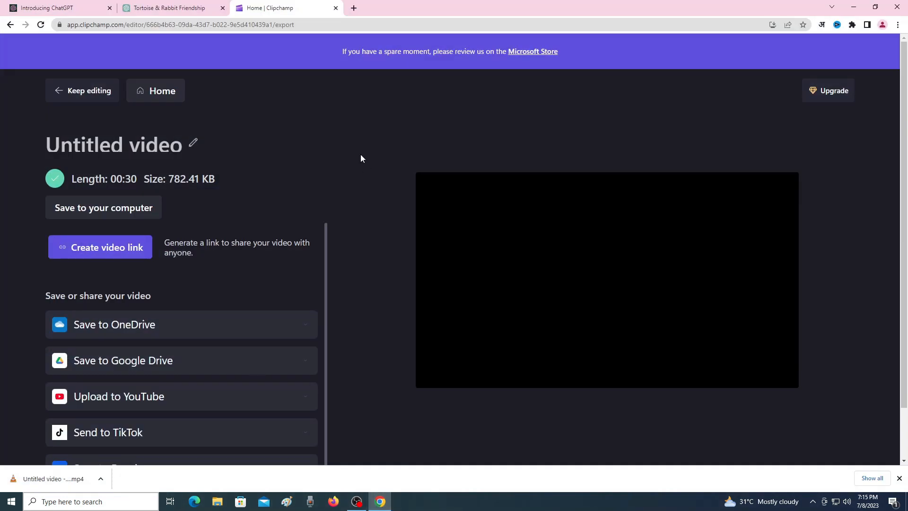
pyautogui.hotkey('ctrl', 't')
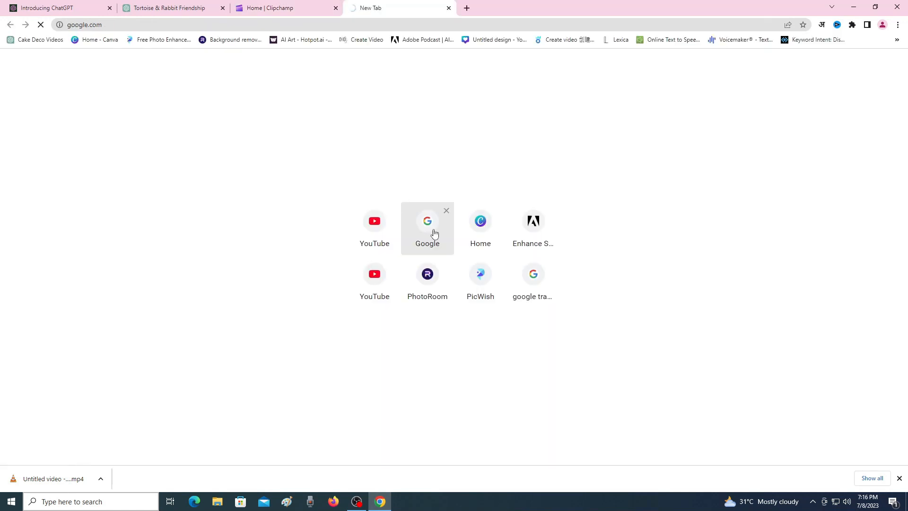
pyautogui.click(411, 216)
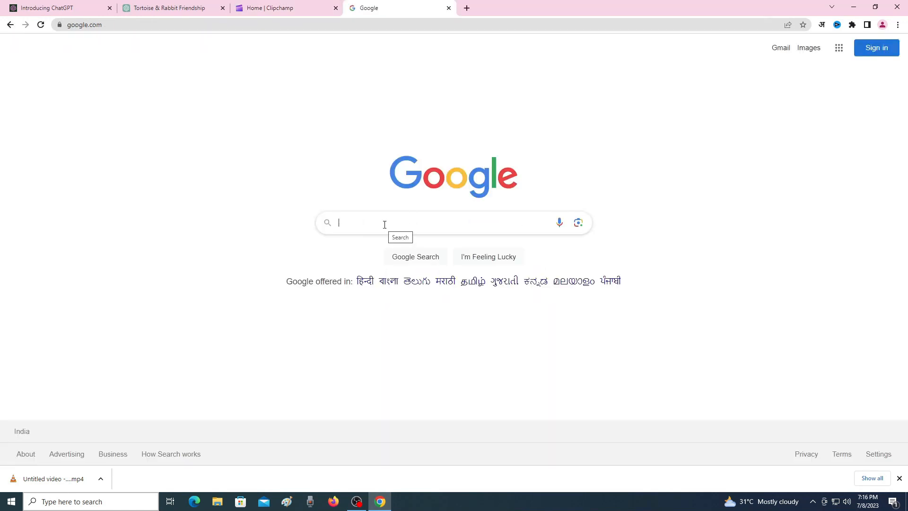
pyautogui.write('leo')
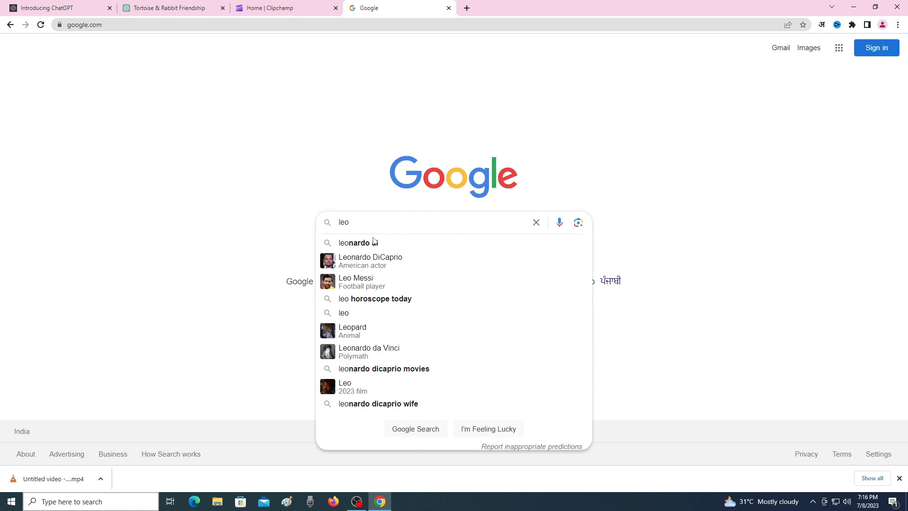
pyautogui.click(373, 242)
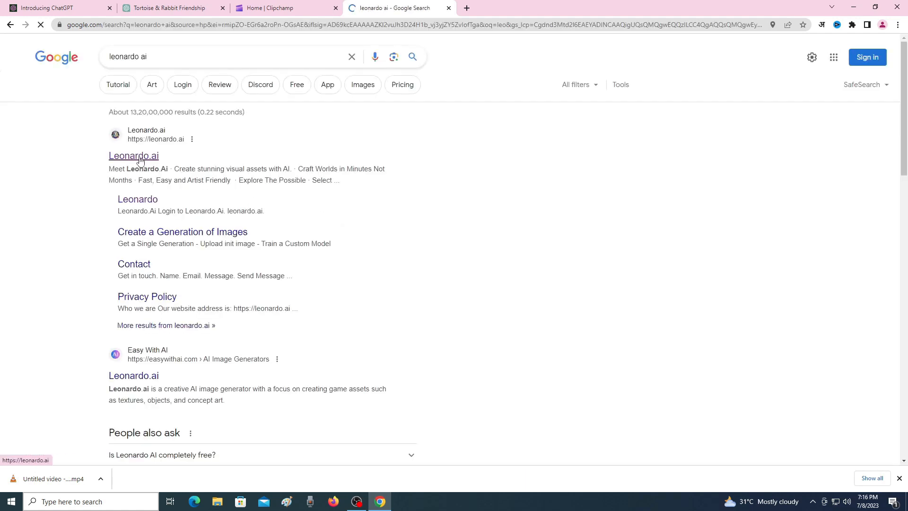
pyautogui.click(139, 158)
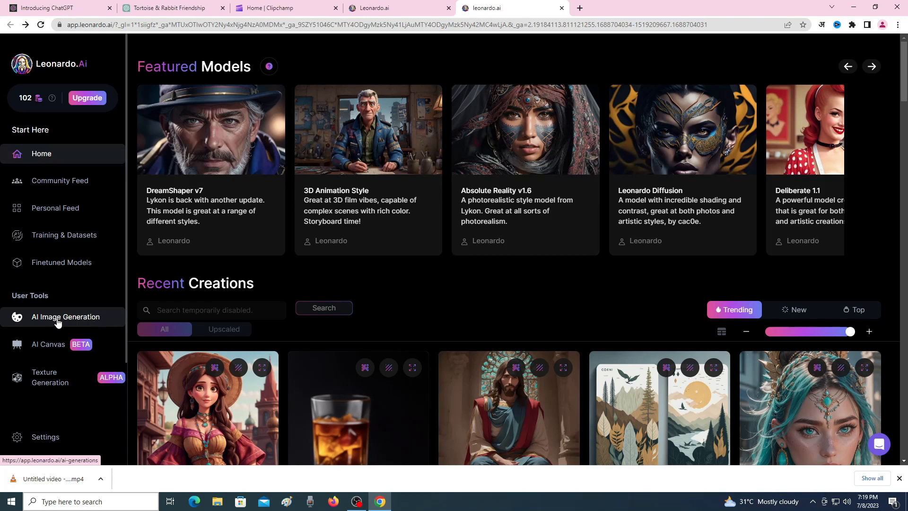
# Step: Open the AI Image Generation tool and set the image aspect ratio to 16:9
pyautogui.click(58, 321)
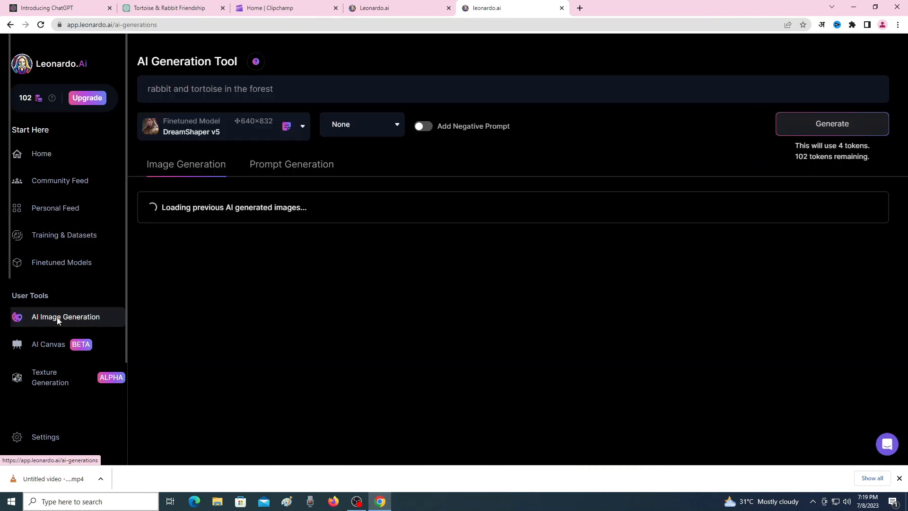
pyautogui.click(226, 91)
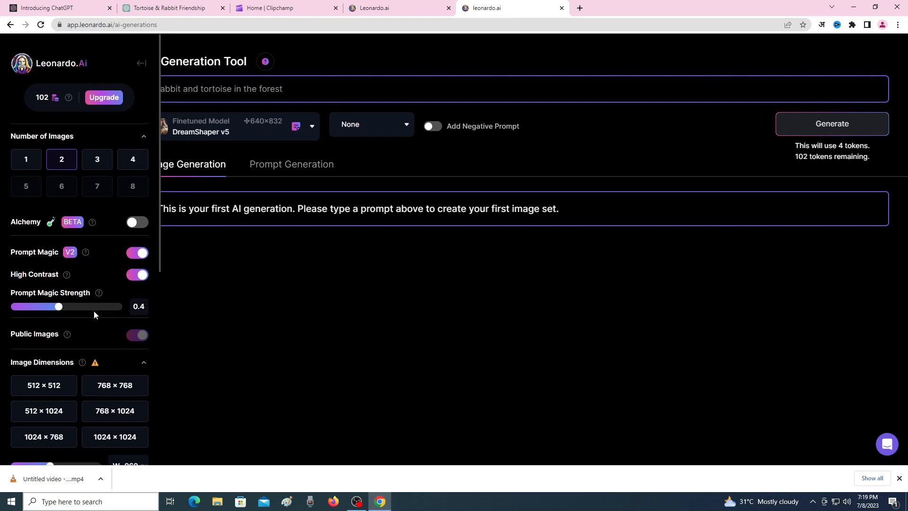
pyautogui.scroll(-2, 95, 314)
pyautogui.scroll(-2, 95, 316)
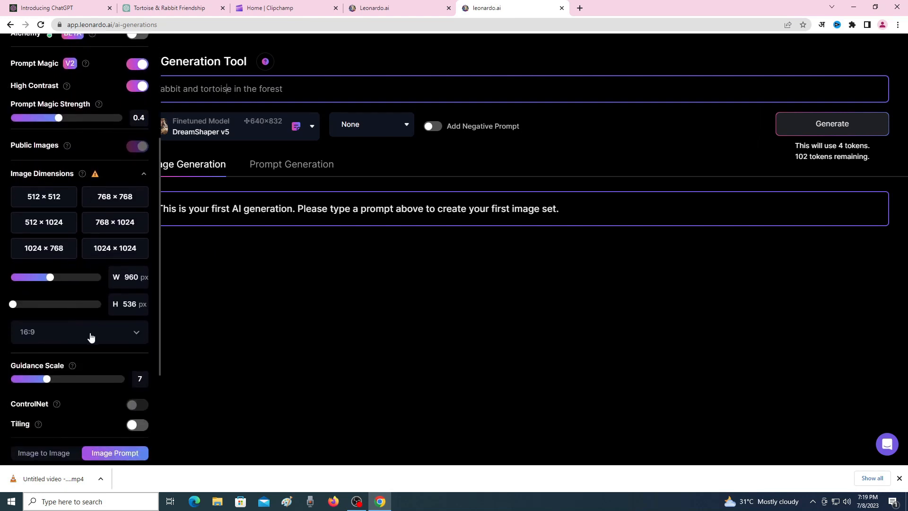
pyautogui.click(129, 337)
pyautogui.click(127, 337)
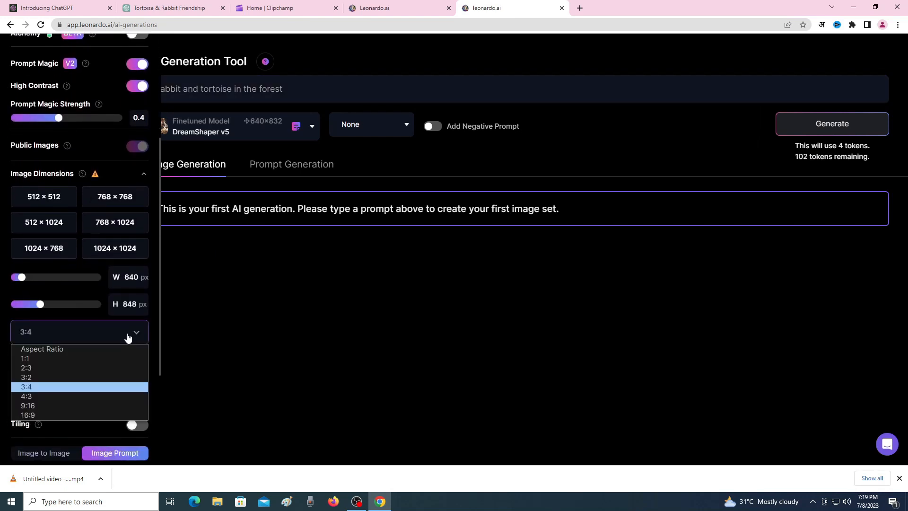
pyautogui.click(60, 415)
# Step: Clear the old image prompt and copy the first line of the tortoise and rabbit story from ChatGPT, ending at "and a rabbit"
pyautogui.click(360, 86)
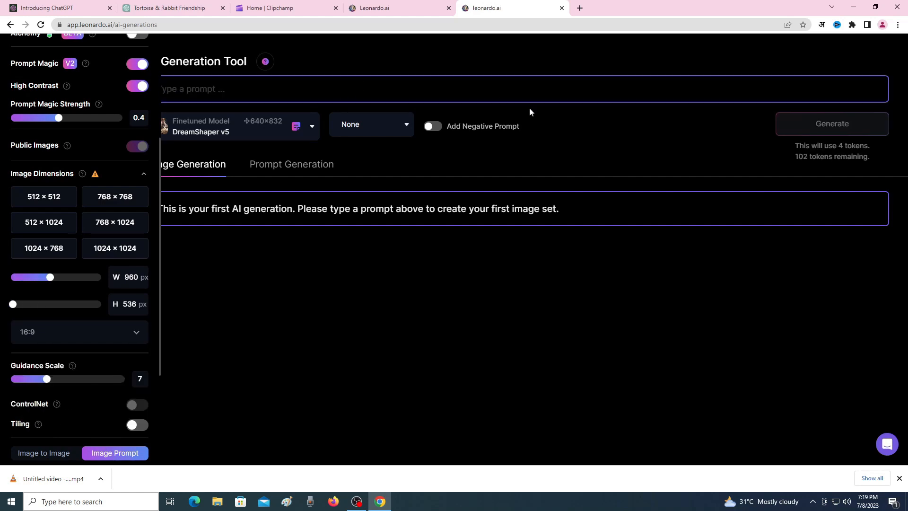
pyautogui.click(156, 10)
pyautogui.click(390, 148)
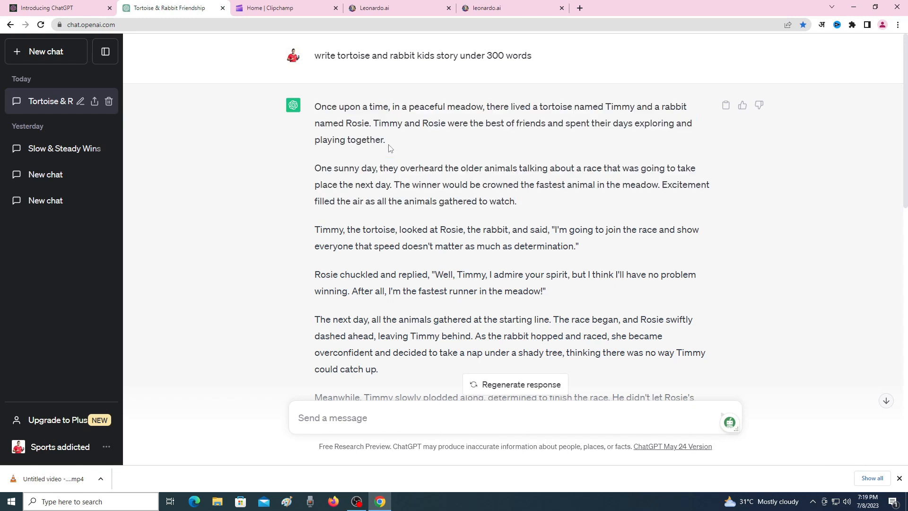
pyautogui.moveTo(317, 107); pyautogui.dragTo(689, 109)
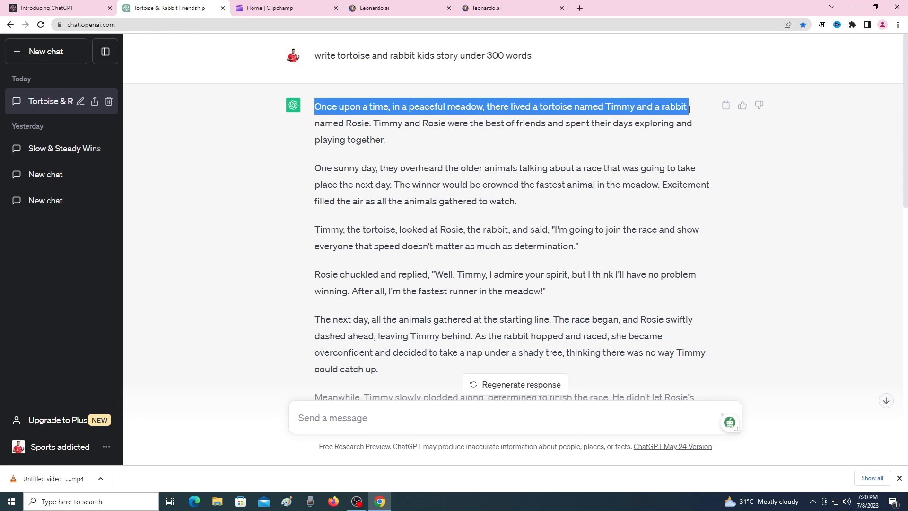
pyautogui.rightClick(451, 107)
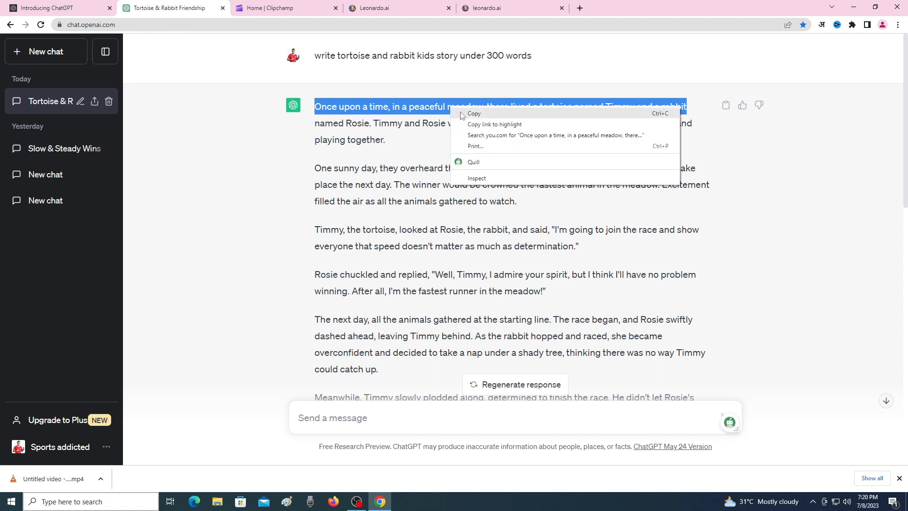
pyautogui.click(461, 114)
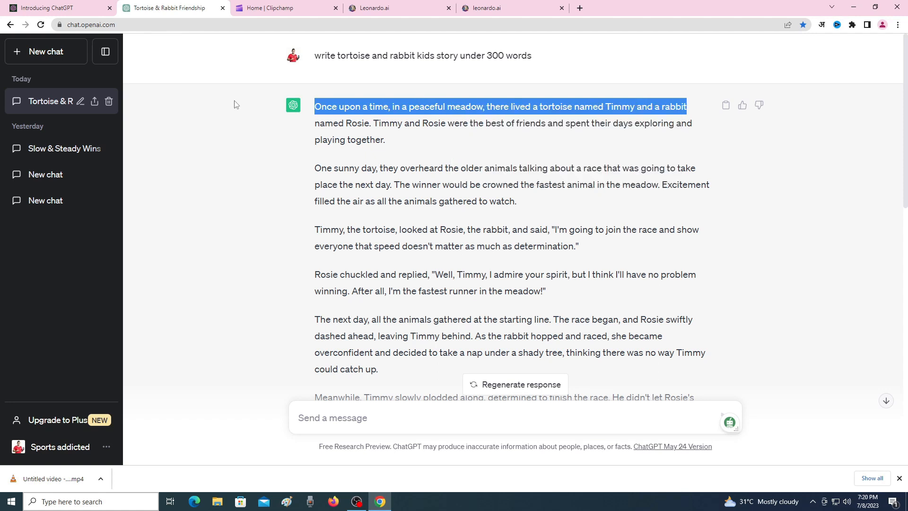
# Step: Paste the copied story line as the Leonardo.ai prompt and generate two images with DreamShaper v5
pyautogui.click(496, 8)
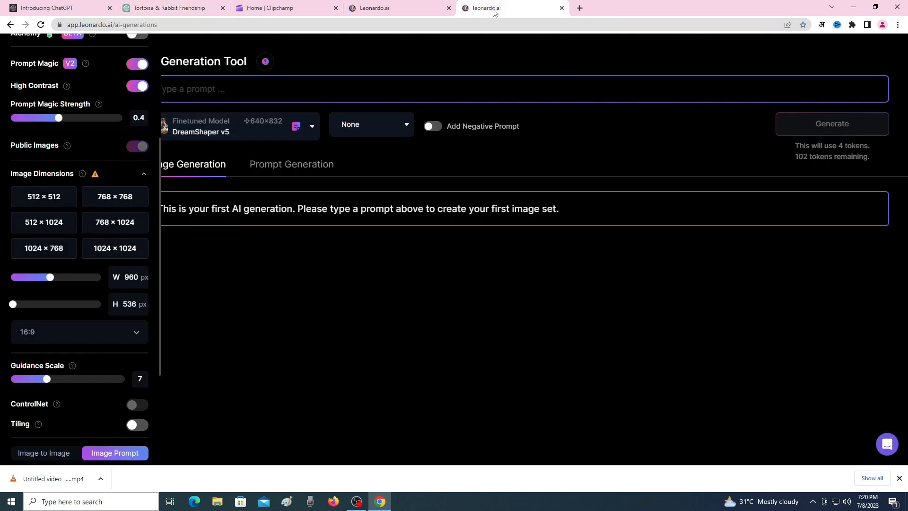
pyautogui.rightClick(209, 92)
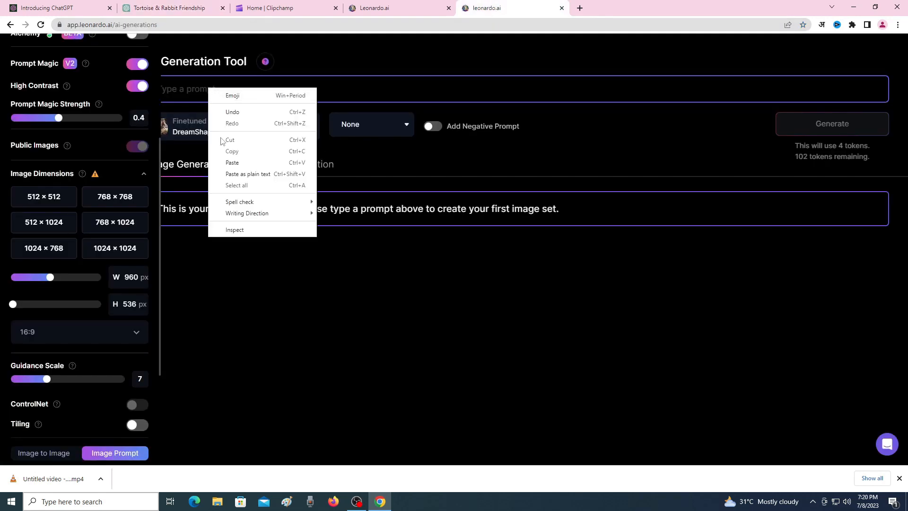
pyautogui.click(239, 162)
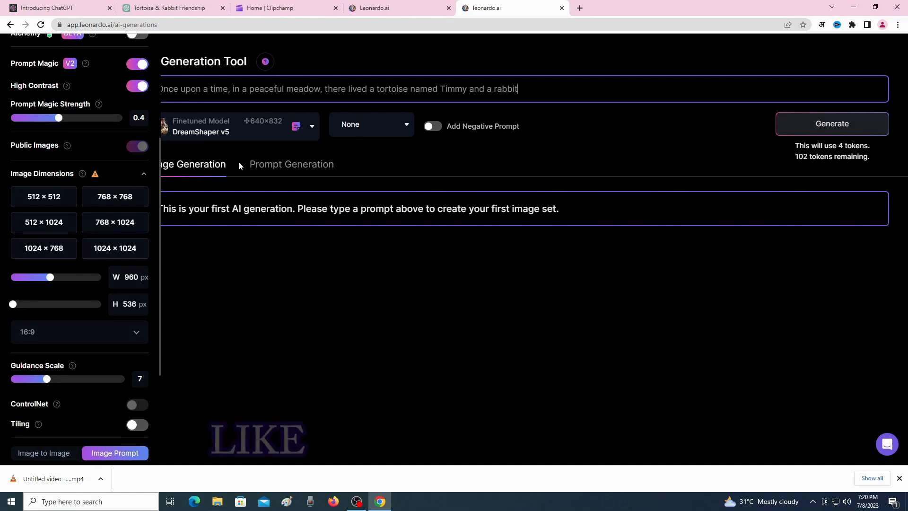
pyautogui.click(799, 129)
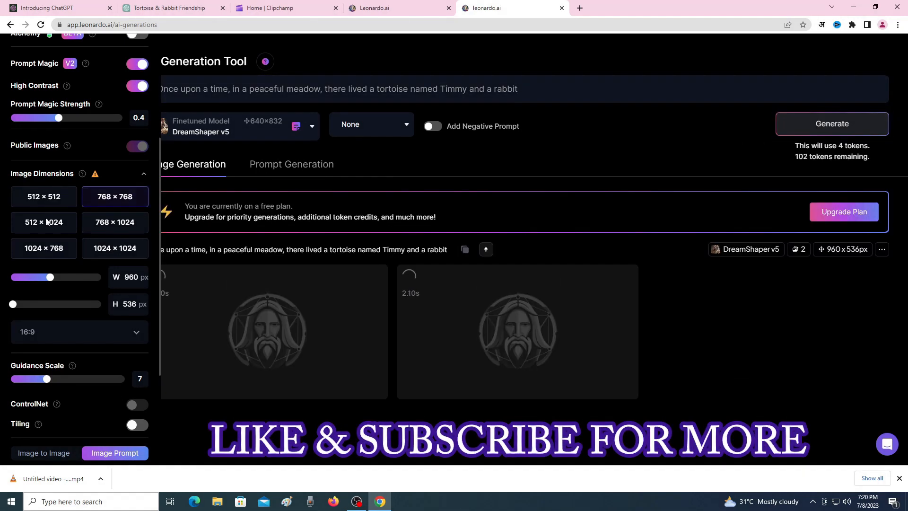
pyautogui.scroll(4, 65, 238)
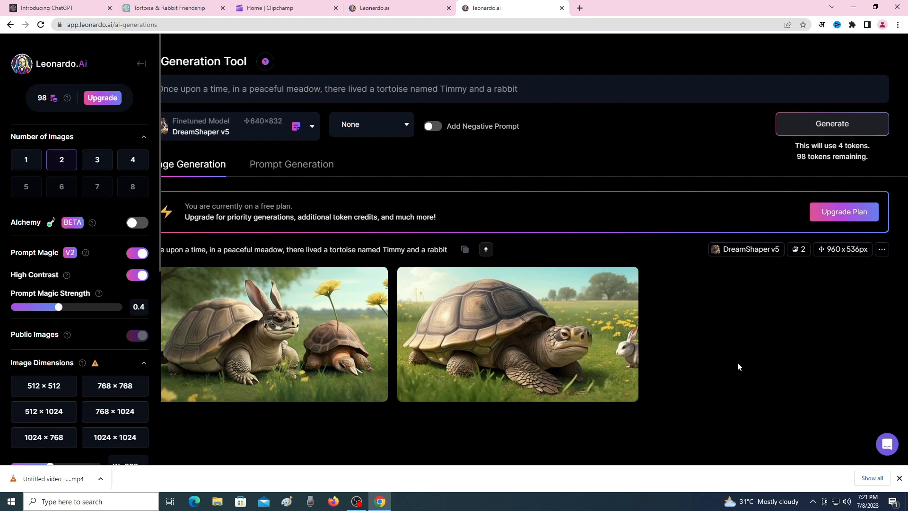
# Step: Replace the prompt with "a rabbit and tortoise in the forest" and generate the images
pyautogui.moveTo(520, 94); pyautogui.dragTo(132, 86)
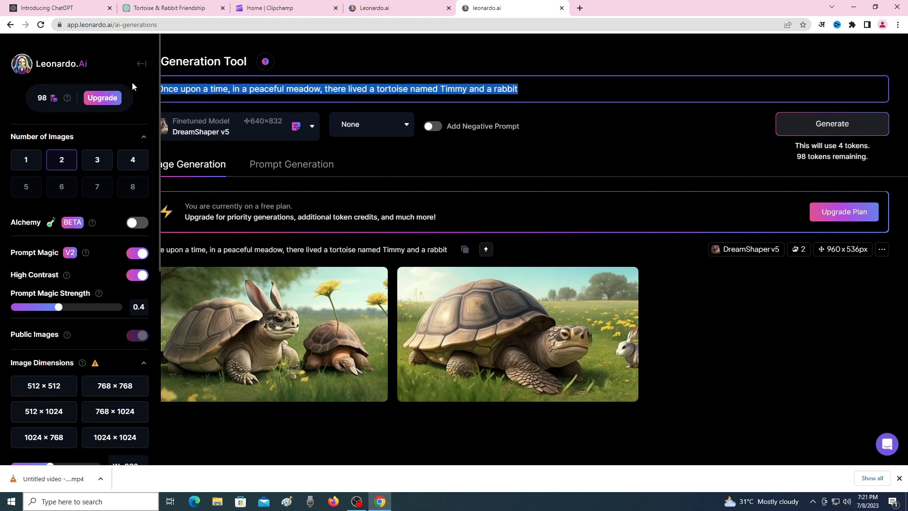
pyautogui.write('a rabbit and ')
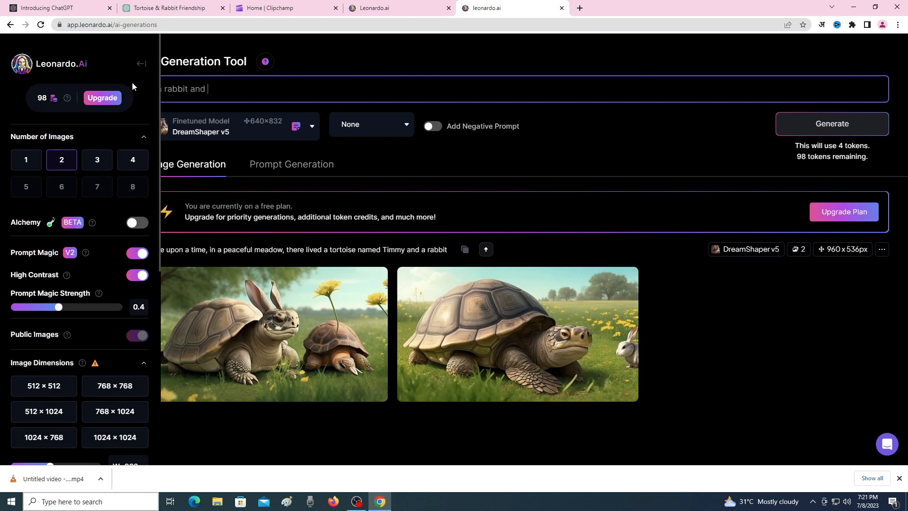
pyautogui.write('tortoise in the forest')
pyautogui.click(798, 124)
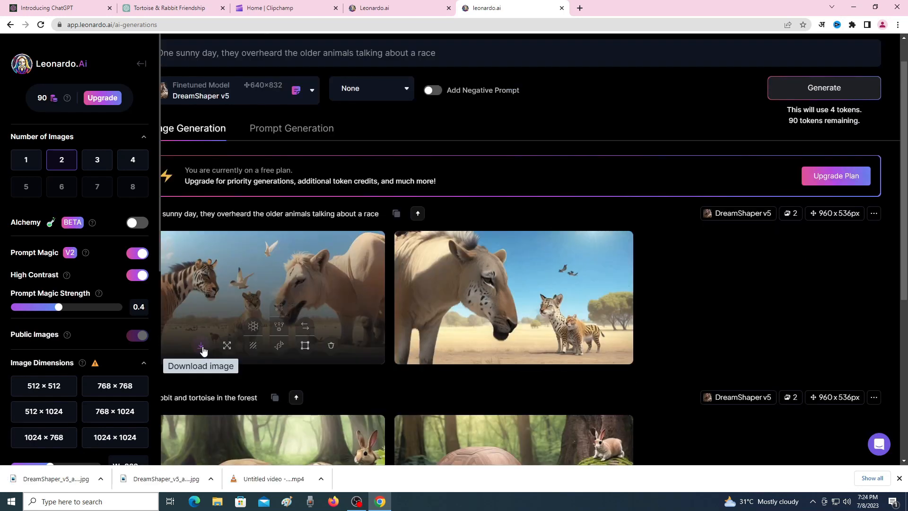
# Step: Download the first image of the "One sunny day" prompt and open the LeiaPix Converter site in a new tab
pyautogui.click(202, 347)
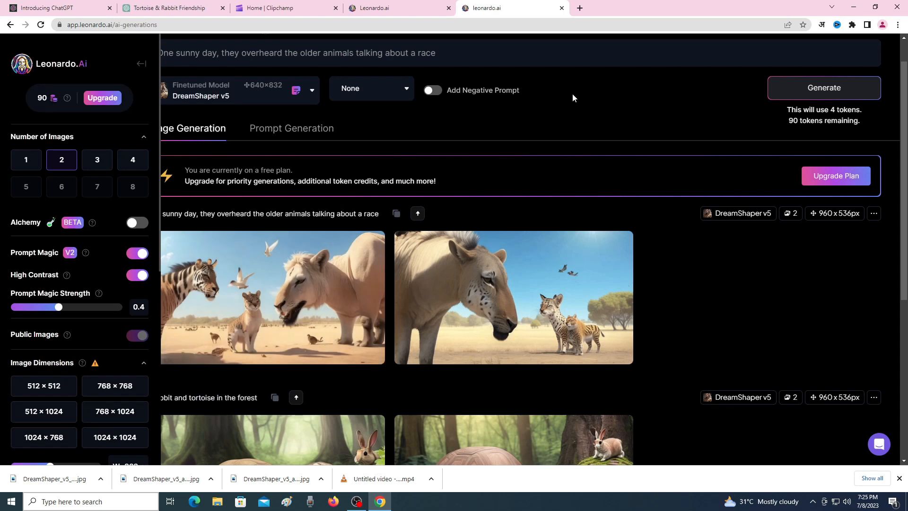
pyautogui.click(580, 8)
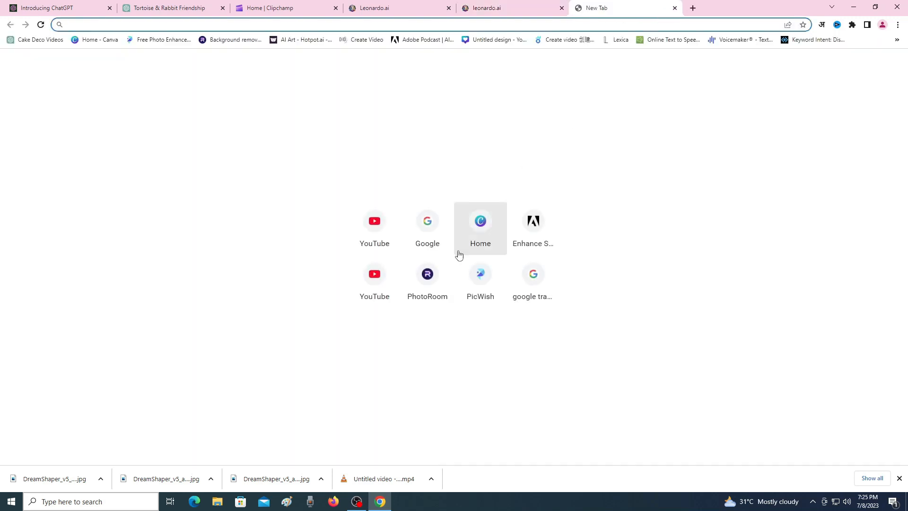
pyautogui.click(419, 227)
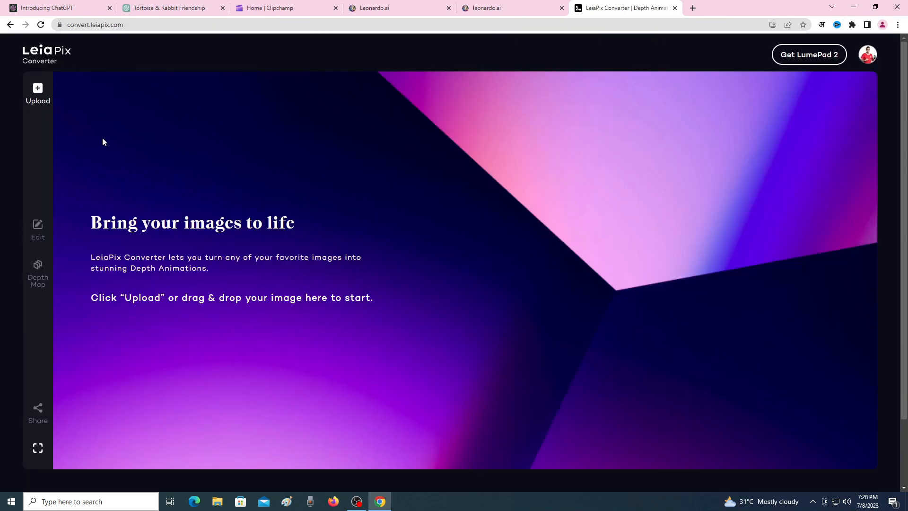
# Step: Upload image 1 from the Kids Story folder on the desktop to LeiaPix Converter
pyautogui.click(37, 94)
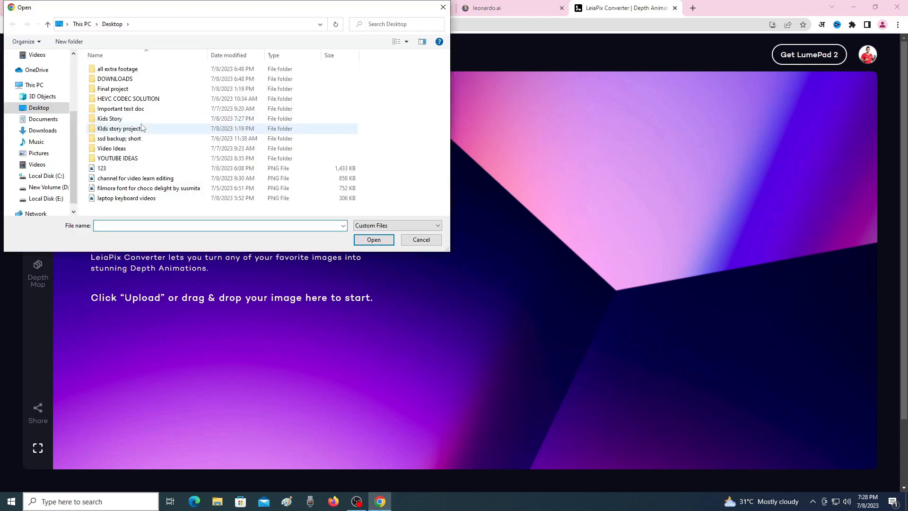
pyautogui.doubleClick(126, 118)
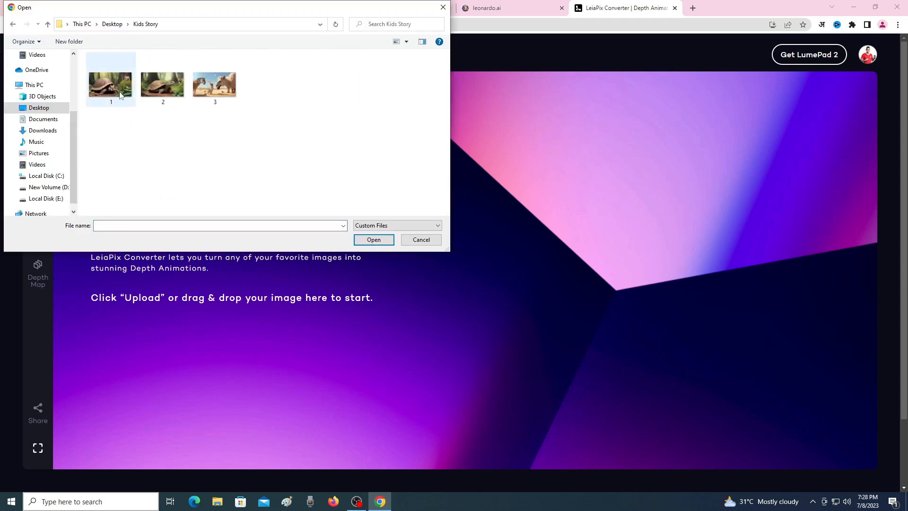
pyautogui.doubleClick(117, 87)
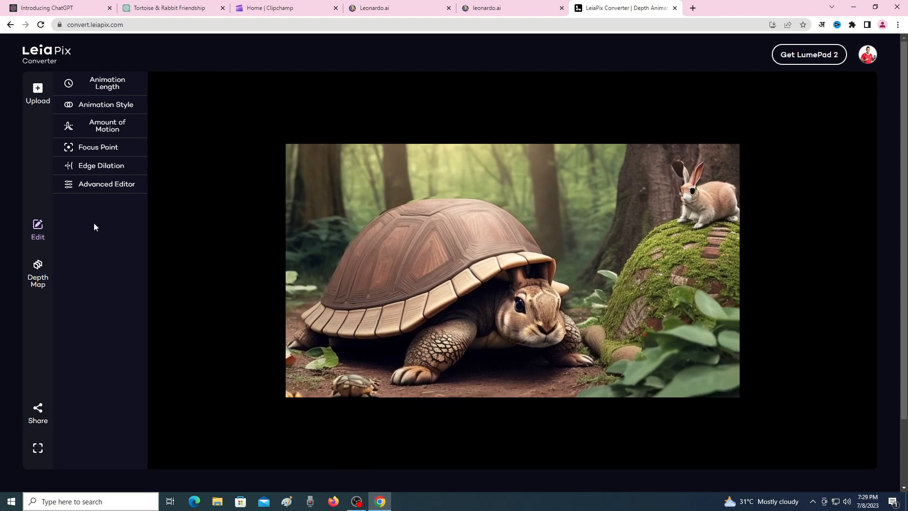
# Step: Export the depth animation of the tortoise image as an MP4 and save it to the computer
pyautogui.moveTo(101, 135)
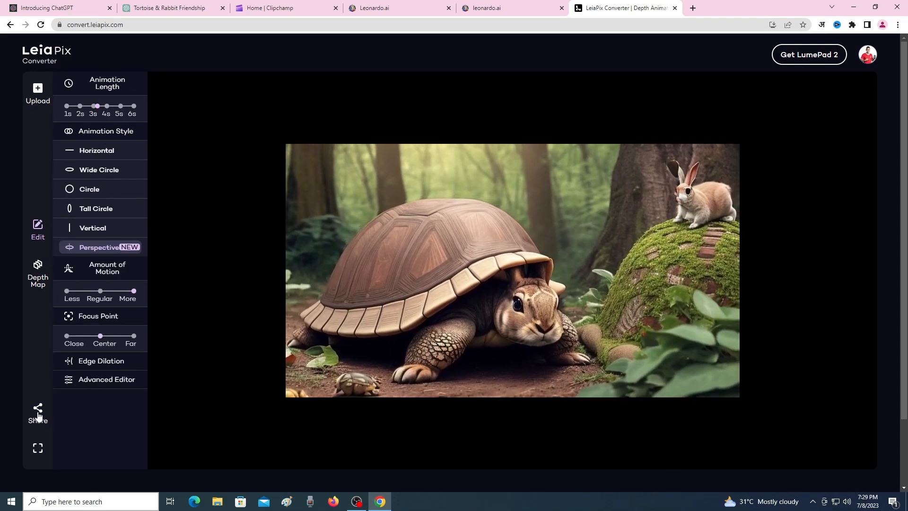
pyautogui.click(39, 410)
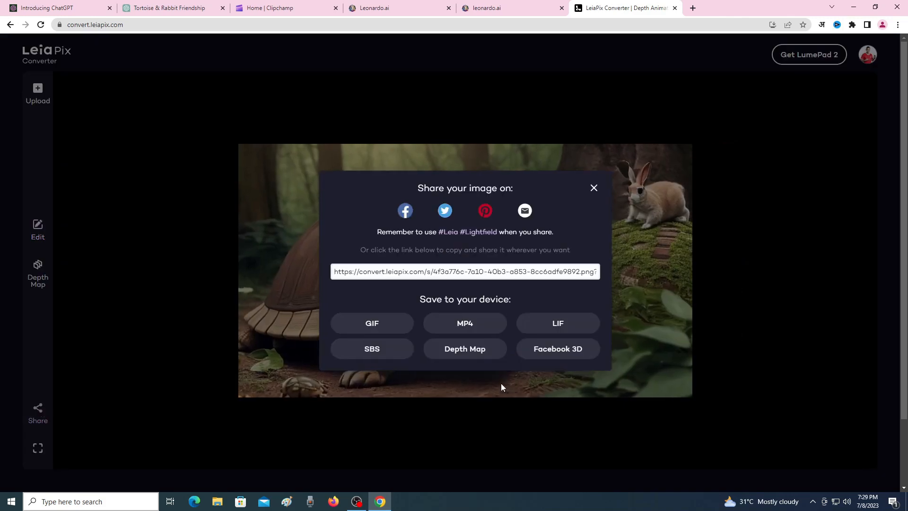
pyautogui.click(472, 330)
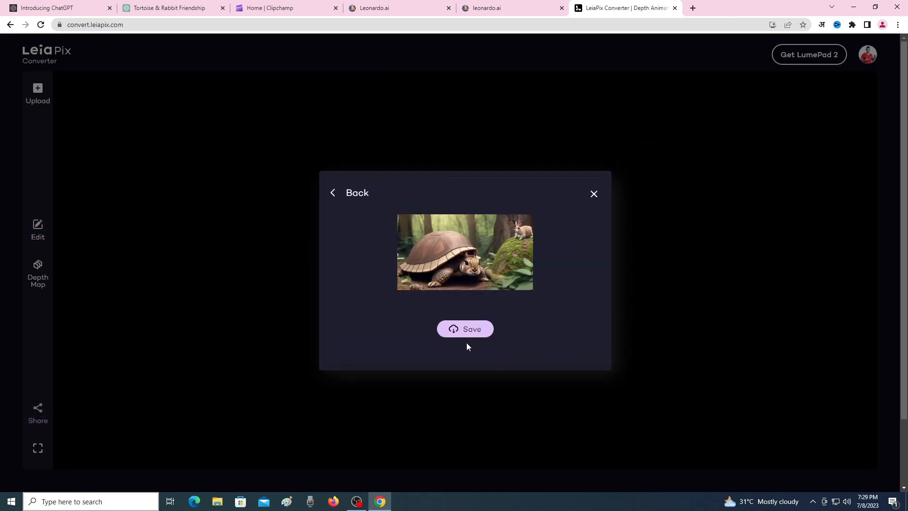
pyautogui.click(456, 333)
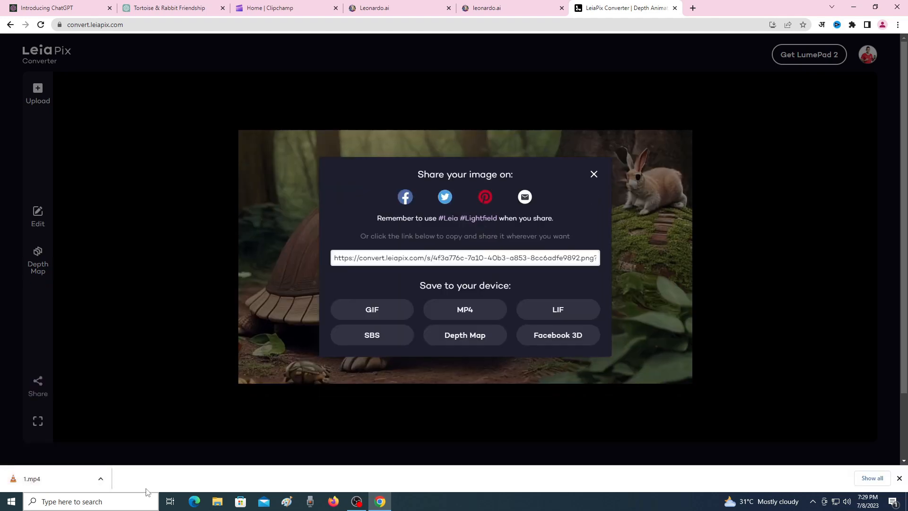
# Step: Show the downloaded 1.mp4 in its folder and minimize Chrome to return to the desktop
pyautogui.click(100, 478)
pyautogui.click(123, 457)
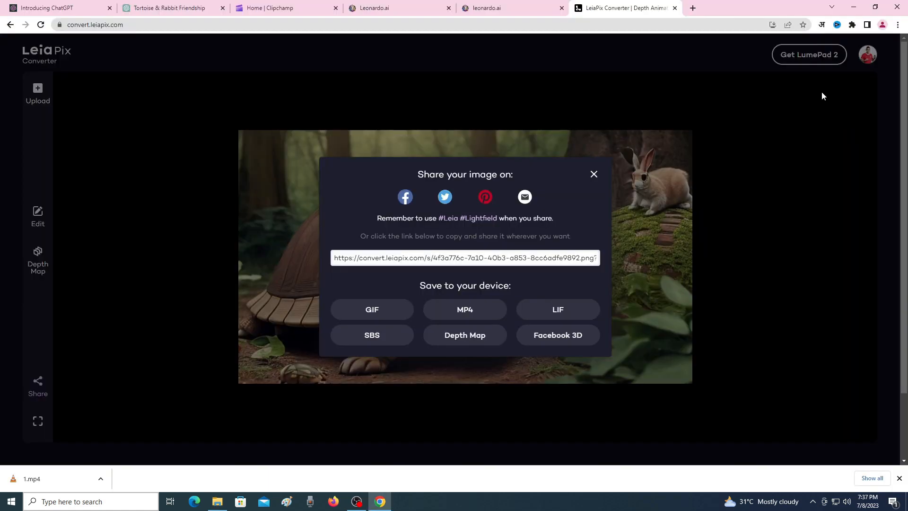
pyautogui.click(854, 7)
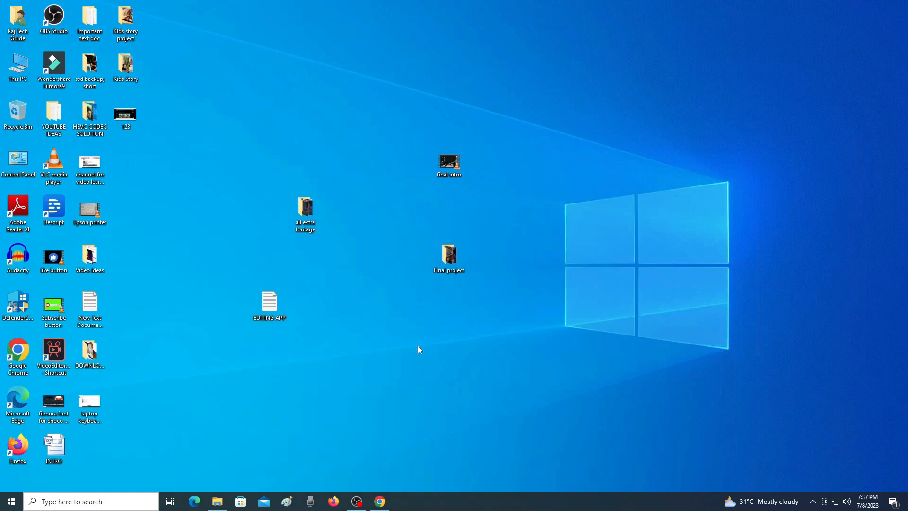
# Step: Open the Final project folder on the desktop and look over the audio file and the numbered story clips
pyautogui.doubleClick(449, 255)
pyautogui.doubleClick(648, 73)
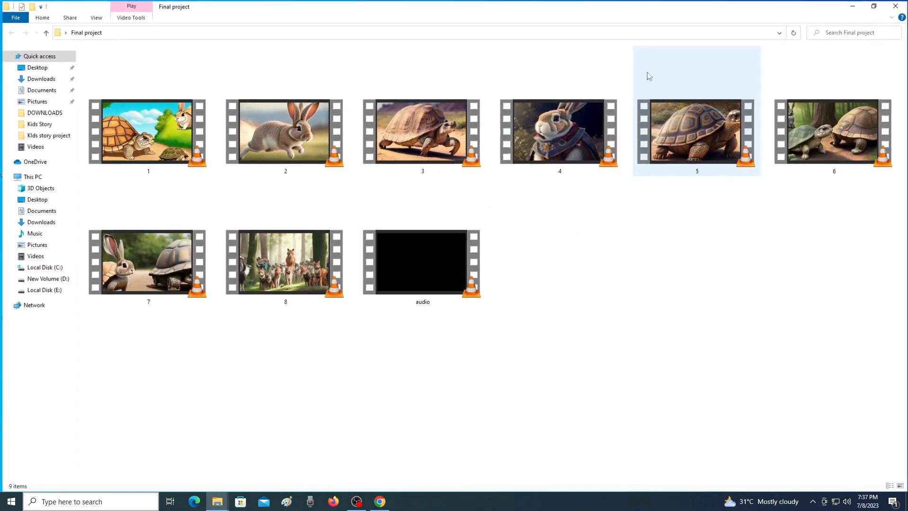
pyautogui.click(423, 281)
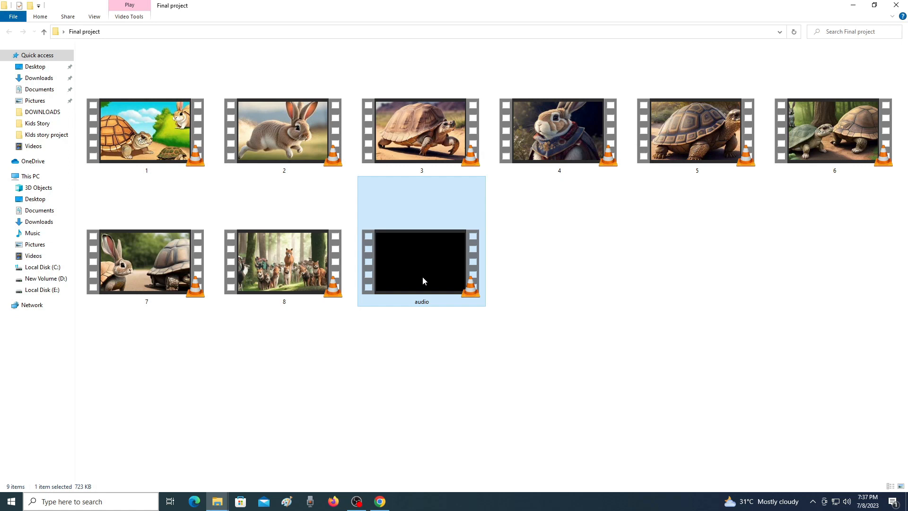
pyautogui.click(142, 132)
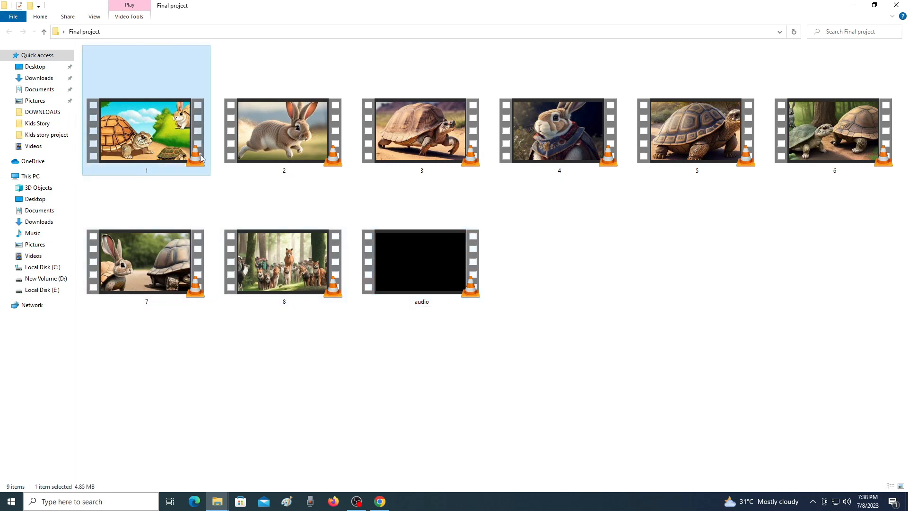
pyautogui.click(284, 132)
pyautogui.click(420, 137)
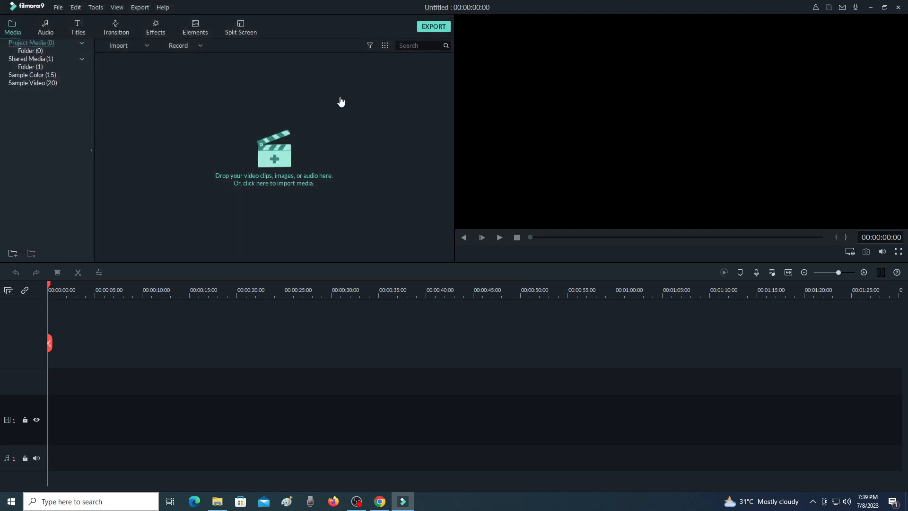
# Step: Import clips 1 to 8 and the audio file from the desktop's Final project folder into the Filmora project media
pyautogui.doubleClick(339, 101)
pyautogui.click(39, 153)
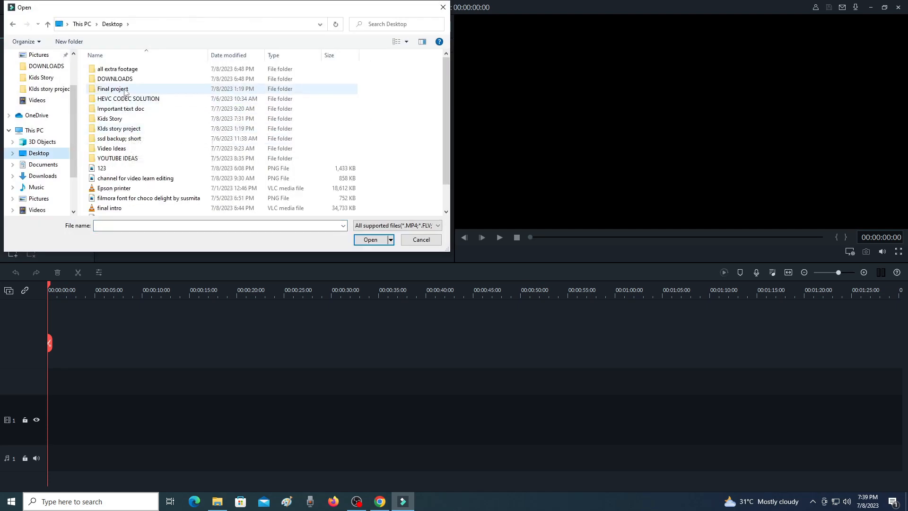
pyautogui.doubleClick(111, 88)
pyautogui.click(108, 142)
pyautogui.moveTo(109, 155); pyautogui.dragTo(432, 87)
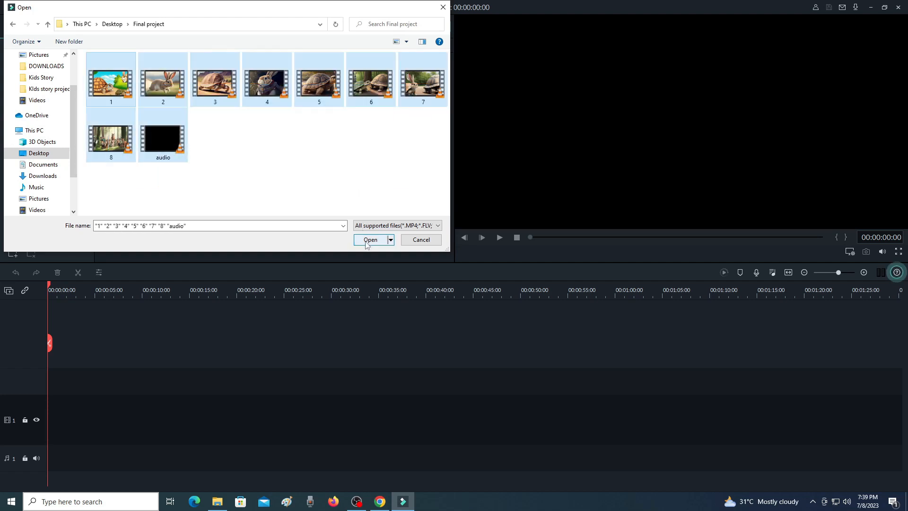
pyautogui.click(371, 239)
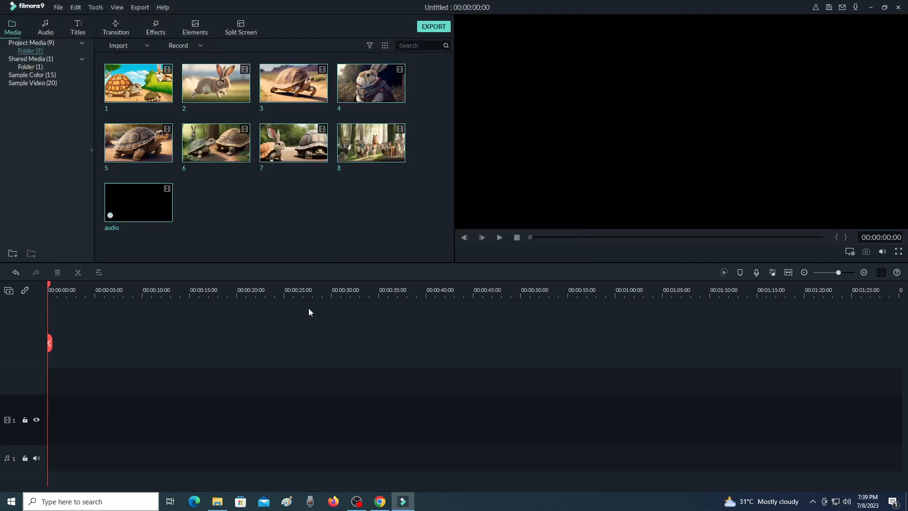
# Step: Place the audio file on track 1 and clips 1 to 8 in order on track 2, and start playback
pyautogui.click(139, 201)
pyautogui.click(440, 271)
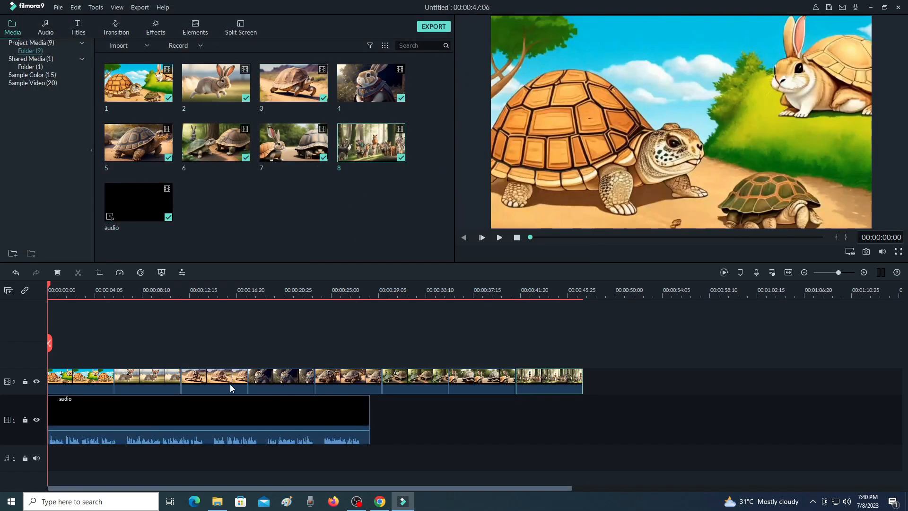
pyautogui.press('space')
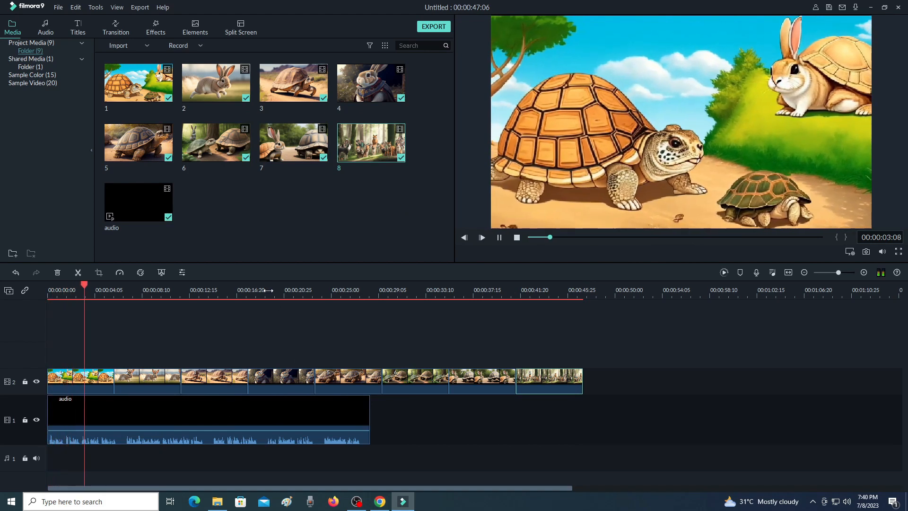
# Step: Split the narration audio at 00:00:06:03 and again at the next pause in its waveform
pyautogui.moveTo(270, 290); pyautogui.dragTo(372, 290)
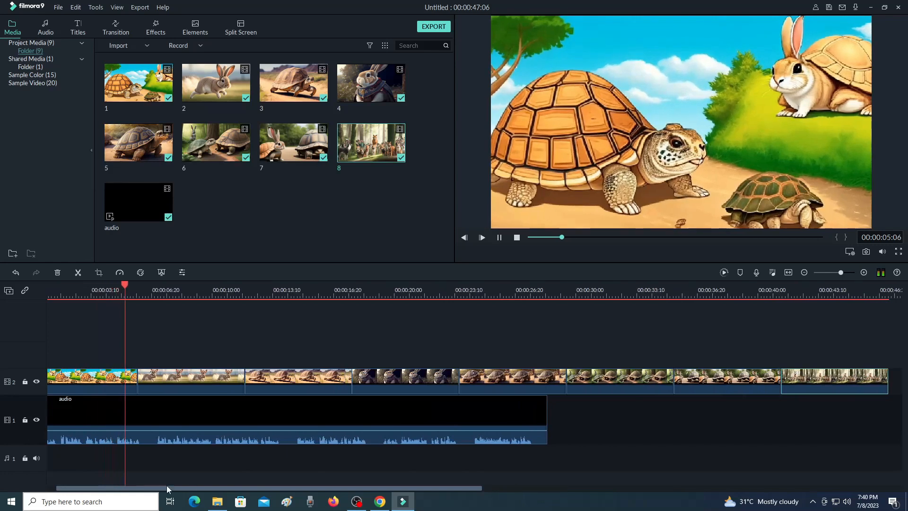
pyautogui.moveTo(160, 487); pyautogui.dragTo(152, 487)
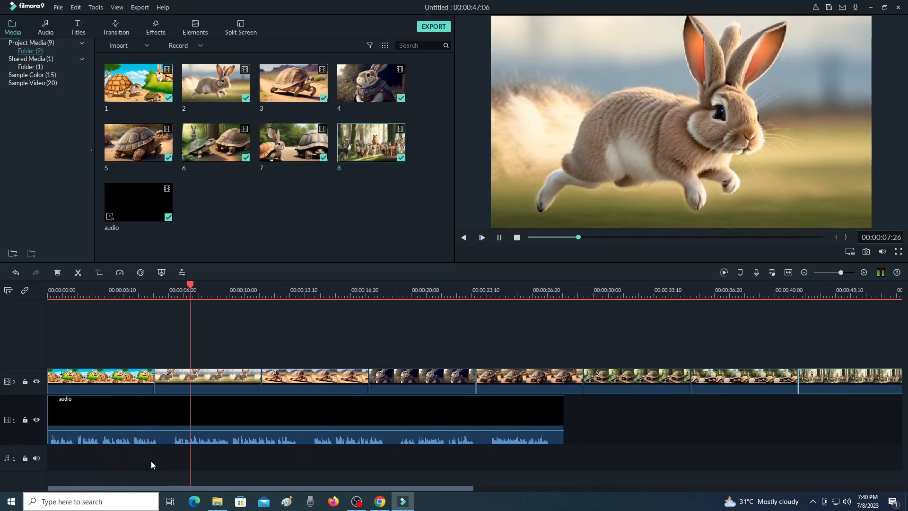
pyautogui.press('space')
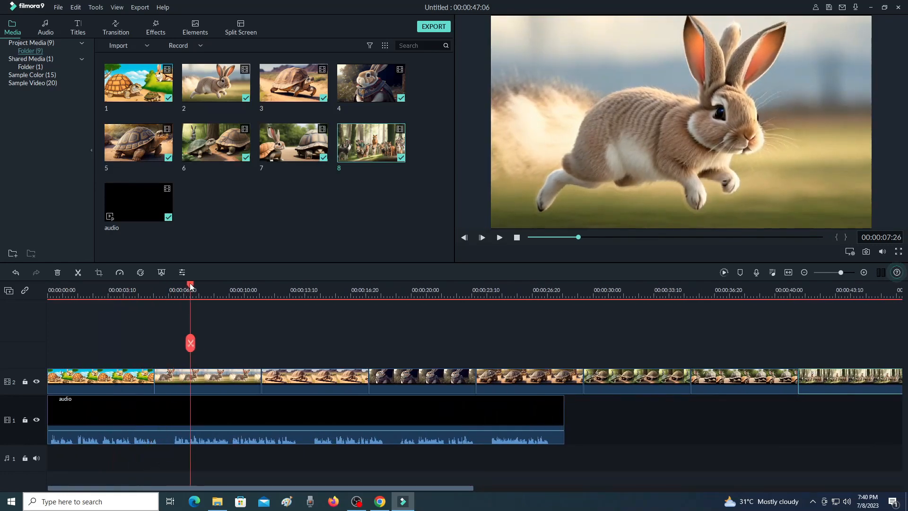
pyautogui.moveTo(191, 290); pyautogui.dragTo(158, 295)
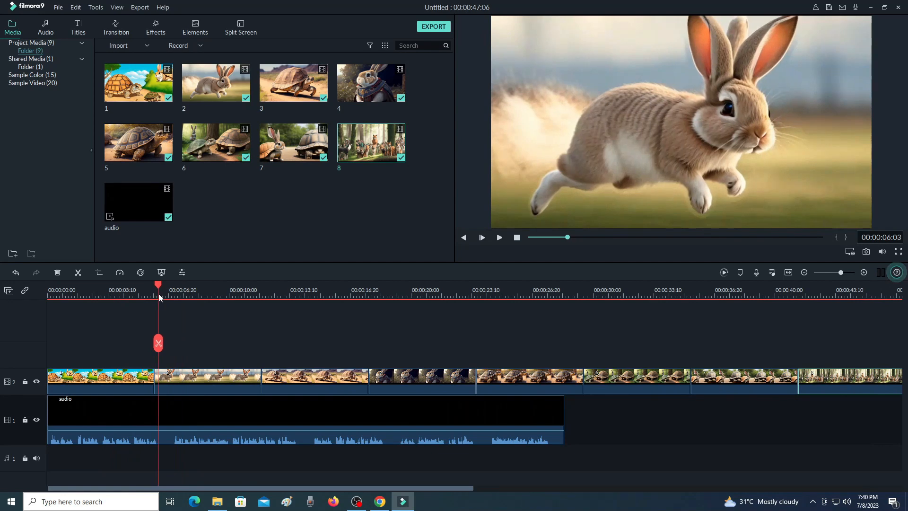
pyautogui.click(158, 343)
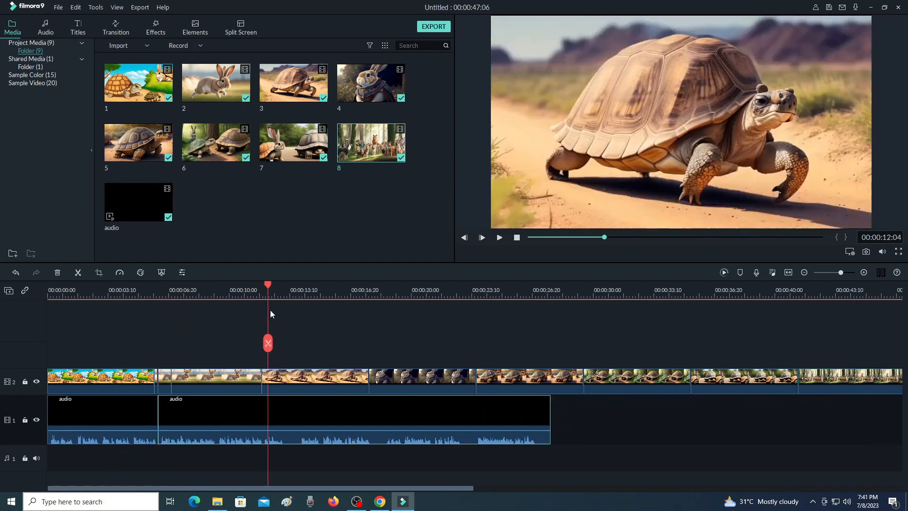
pyautogui.moveTo(270, 311); pyautogui.dragTo(300, 289)
pyautogui.click(285, 342)
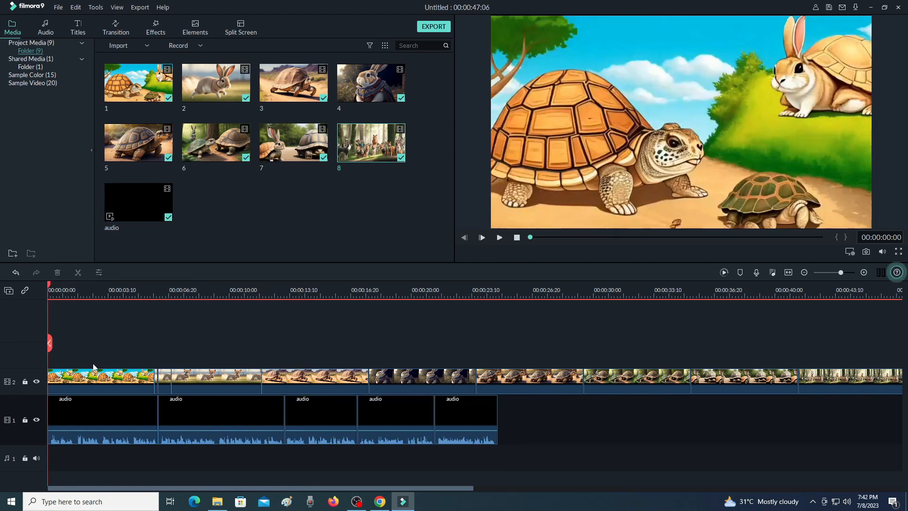
# Step: Play the opening, split clip 1 at 00:00:03:23 and delete the part after the cut
pyautogui.click(94, 375)
pyautogui.press('space')
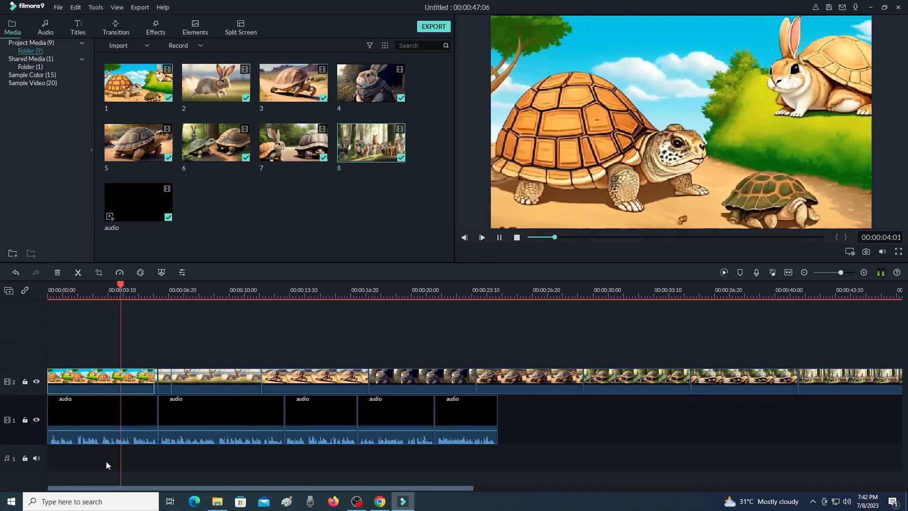
pyautogui.press('space')
pyautogui.moveTo(128, 289); pyautogui.dragTo(116, 293)
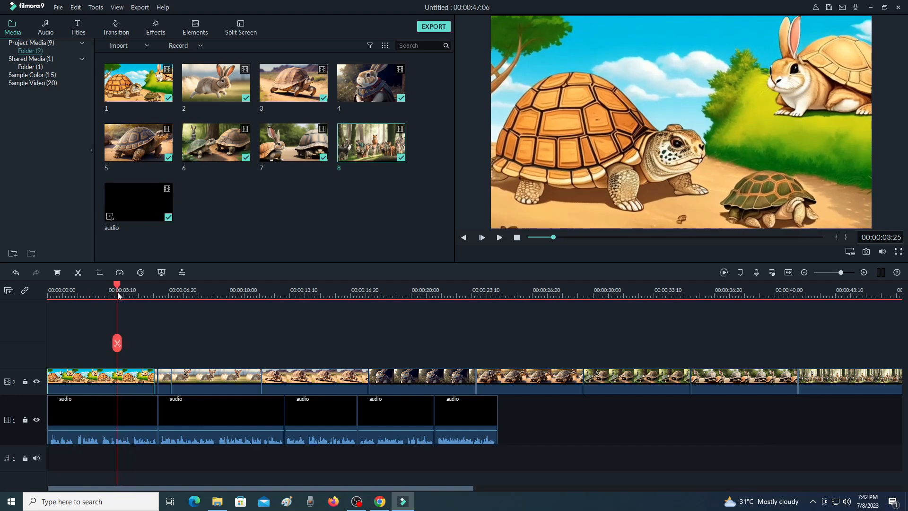
pyautogui.click(115, 343)
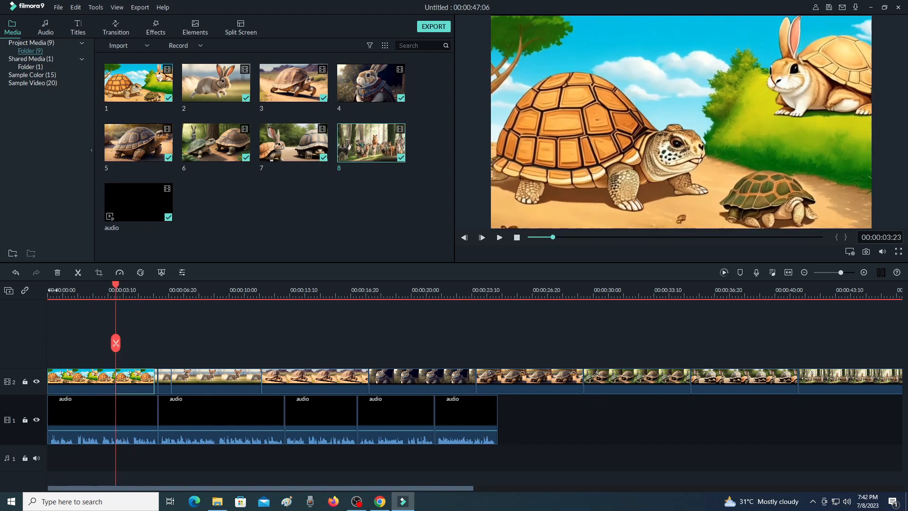
pyautogui.click(57, 272)
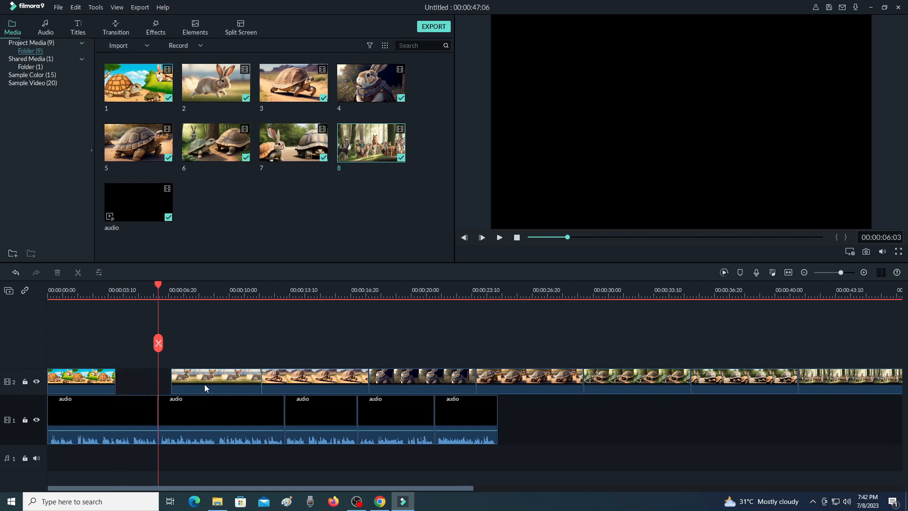
# Step: Move rabbit clip 2 against the end of clip 1, split it at 00:00:06:04 and delete its remainder
pyautogui.moveTo(204, 384); pyautogui.dragTo(146, 381)
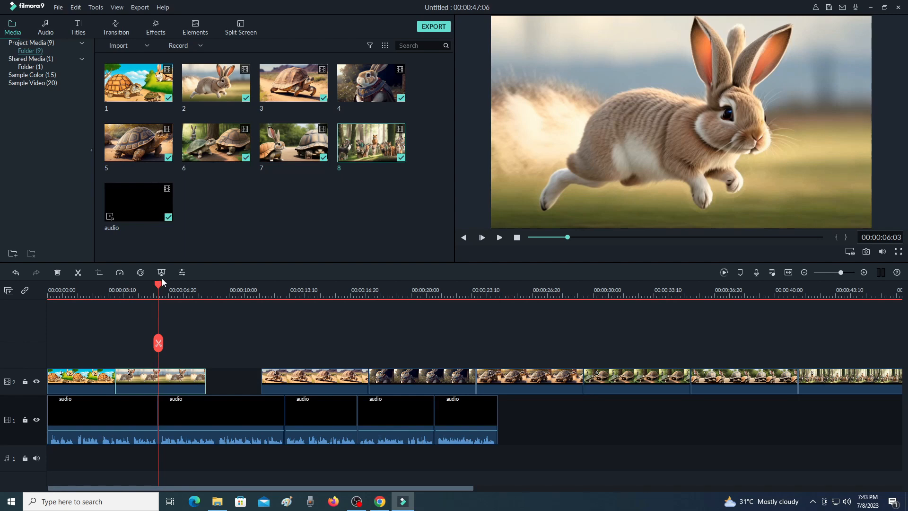
pyautogui.moveTo(159, 353)
pyautogui.mouseDown()
pyautogui.moveTo(149, 352)
pyautogui.moveTo(159, 345)
pyautogui.mouseUp()
pyautogui.click(159, 343)
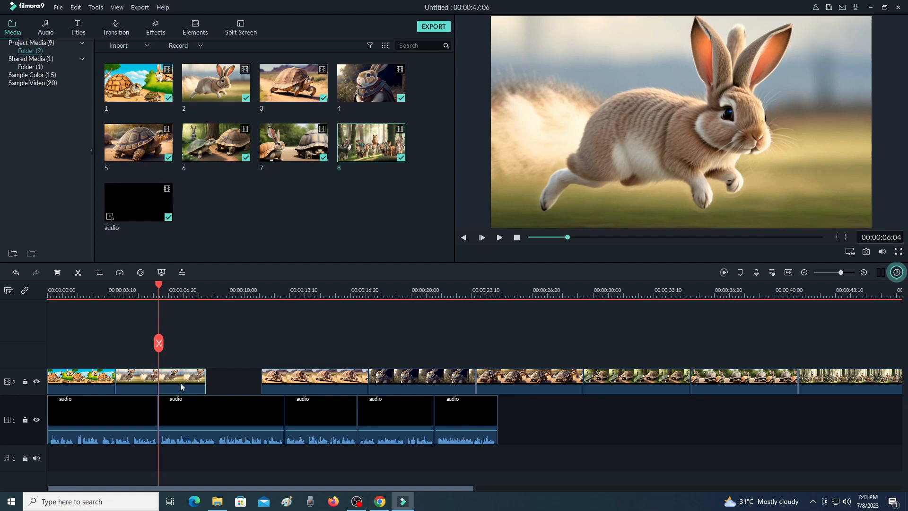
pyautogui.click(57, 273)
# Step: Play the sequence from the start, then shorten rabbit clip 2 to end at 00:00:04:25, deleting the rest
pyautogui.moveTo(158, 284); pyautogui.dragTo(24, 304)
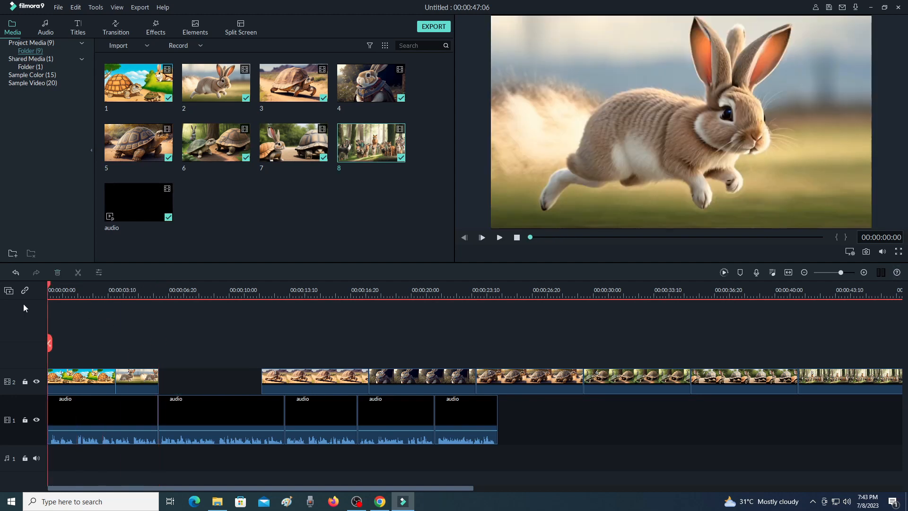
pyautogui.press('space')
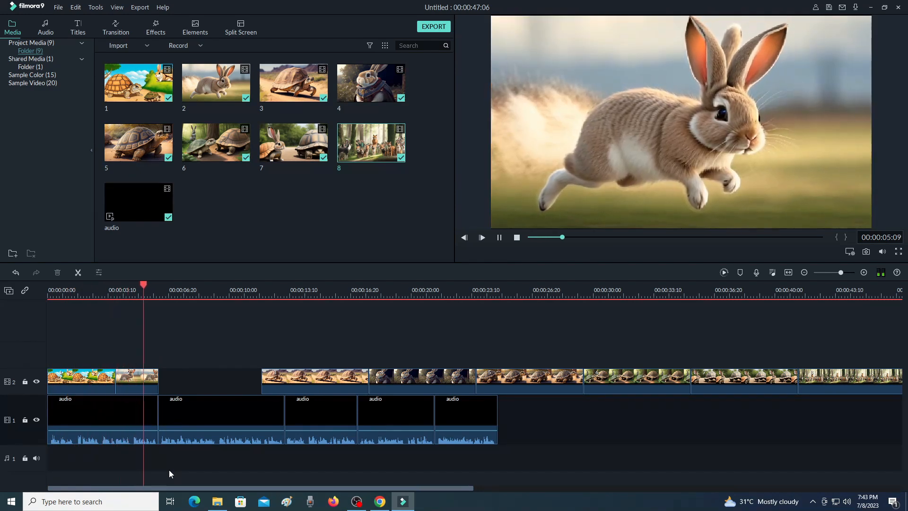
pyautogui.press('space')
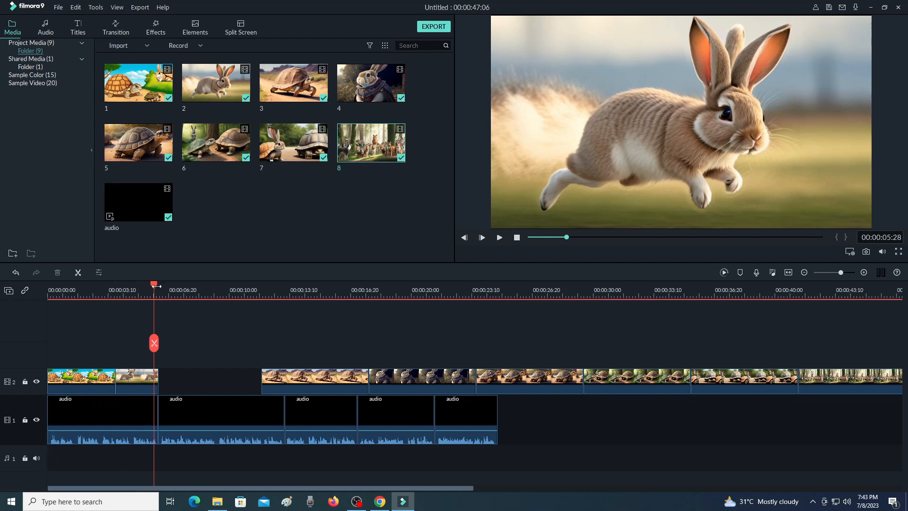
pyautogui.moveTo(156, 286); pyautogui.dragTo(136, 300)
pyautogui.click(135, 343)
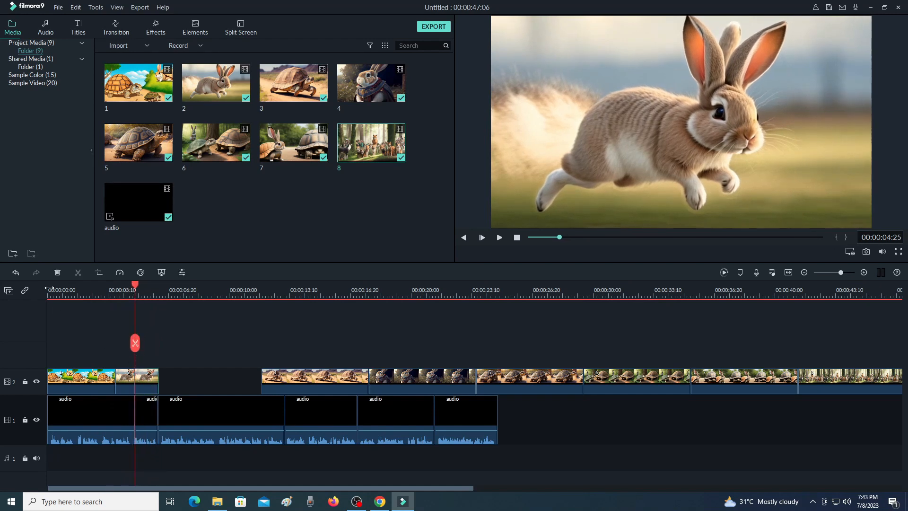
pyautogui.click(57, 273)
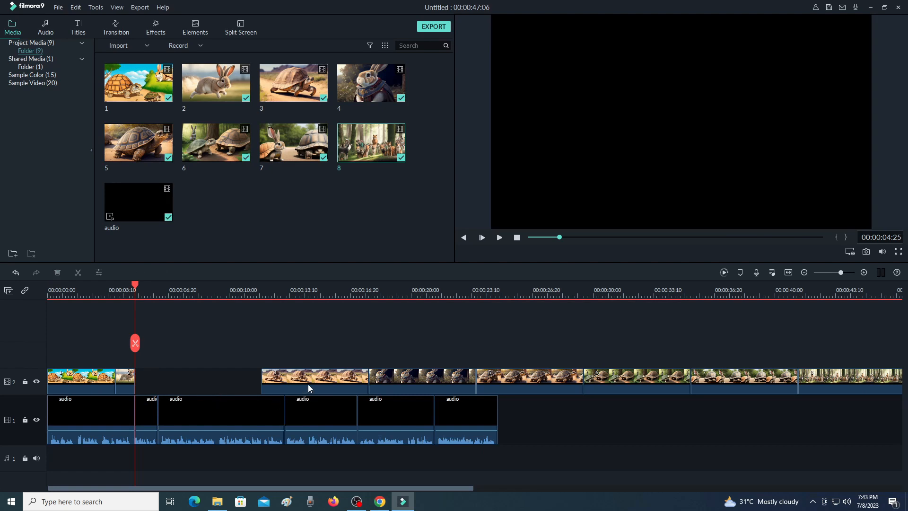
# Step: Move tortoise clip 3 directly after clip 2, split it at 00:00:06:06 and delete the remainder
pyautogui.moveTo(308, 384); pyautogui.dragTo(192, 399)
pyautogui.moveTo(229, 488); pyautogui.dragTo(271, 488)
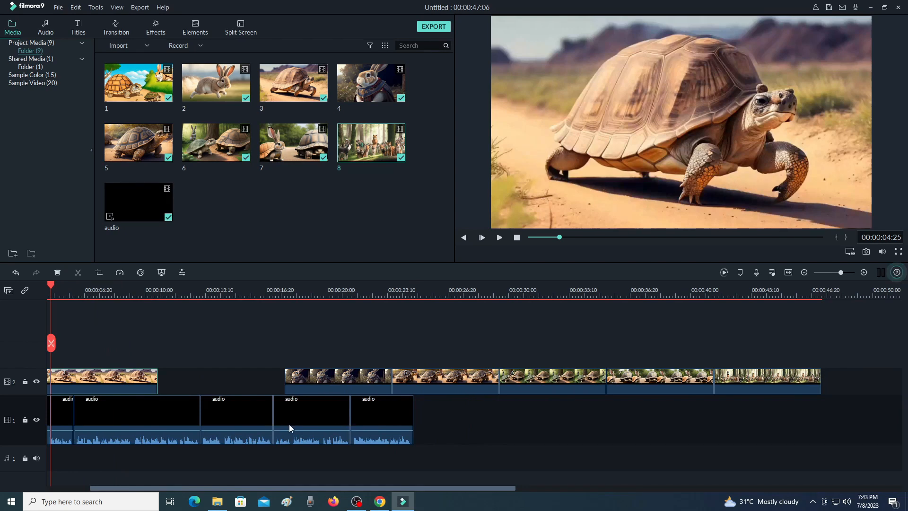
pyautogui.moveTo(235, 489); pyautogui.dragTo(157, 491)
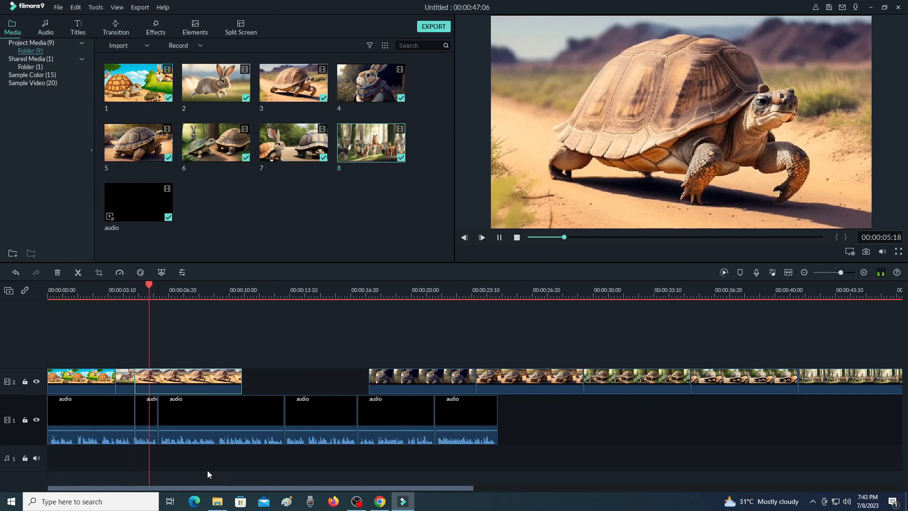
pyautogui.click(176, 311)
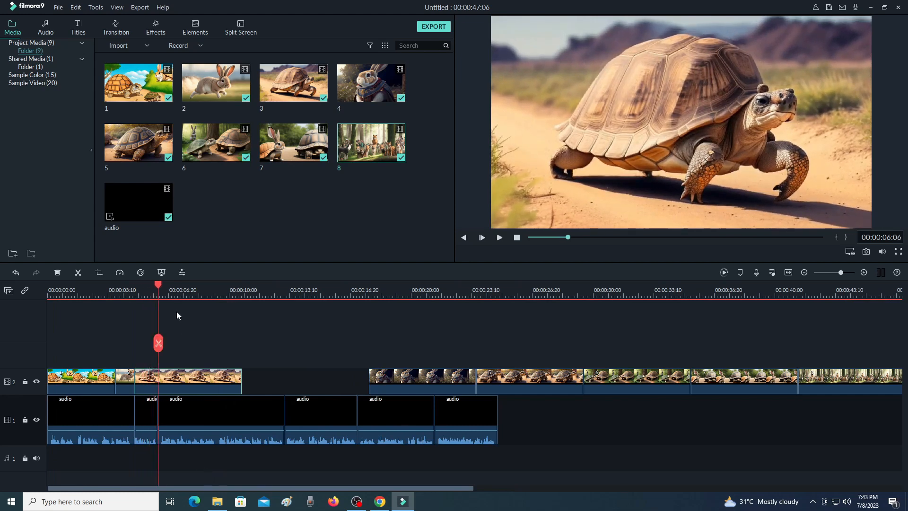
pyautogui.click(158, 343)
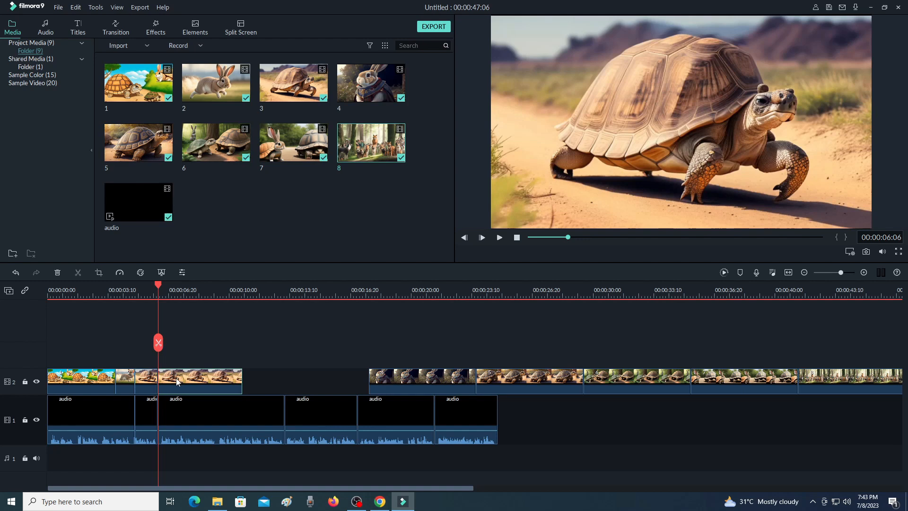
pyautogui.click(57, 274)
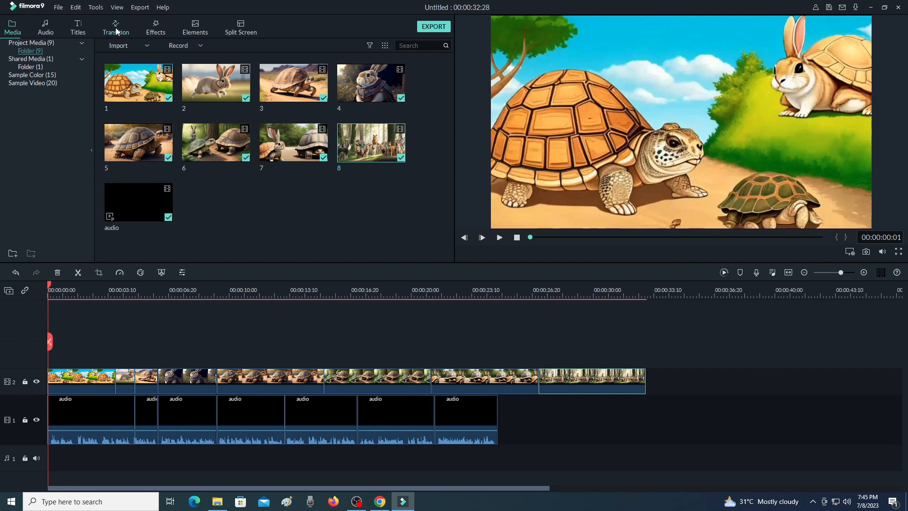
# Step: Add a Dissolve transition between clips 1 and 2, preview it, and apply a Fade transition at the same cut
pyautogui.click(116, 31)
pyautogui.moveTo(206, 86); pyautogui.dragTo(108, 382)
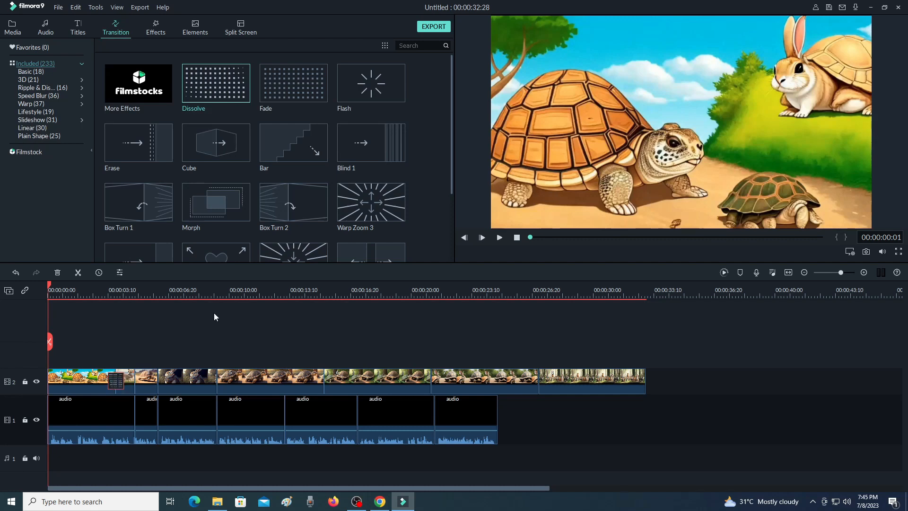
pyautogui.click(500, 238)
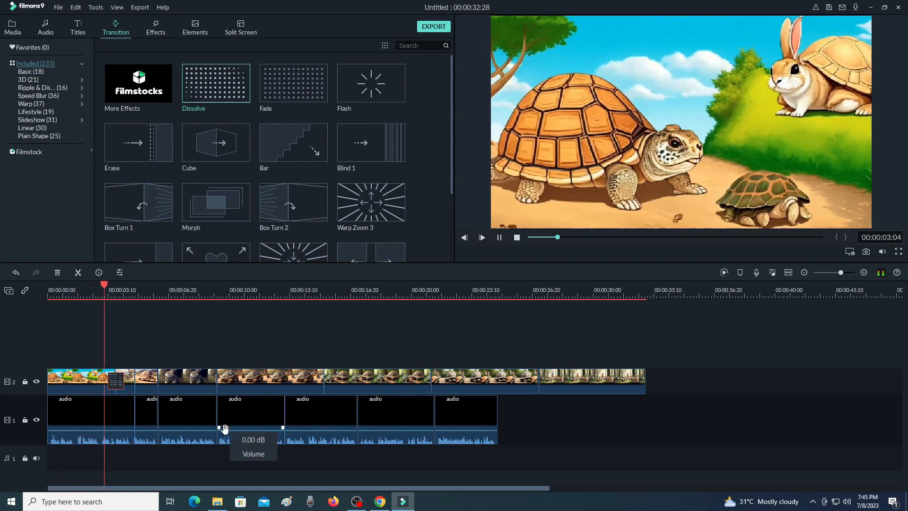
pyautogui.moveTo(293, 83); pyautogui.dragTo(112, 384)
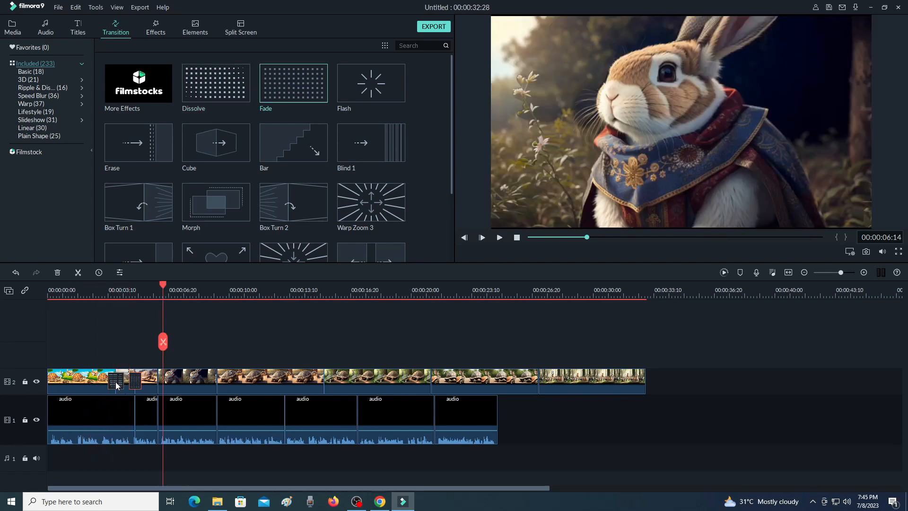
pyautogui.moveTo(177, 288); pyautogui.dragTo(181, 290)
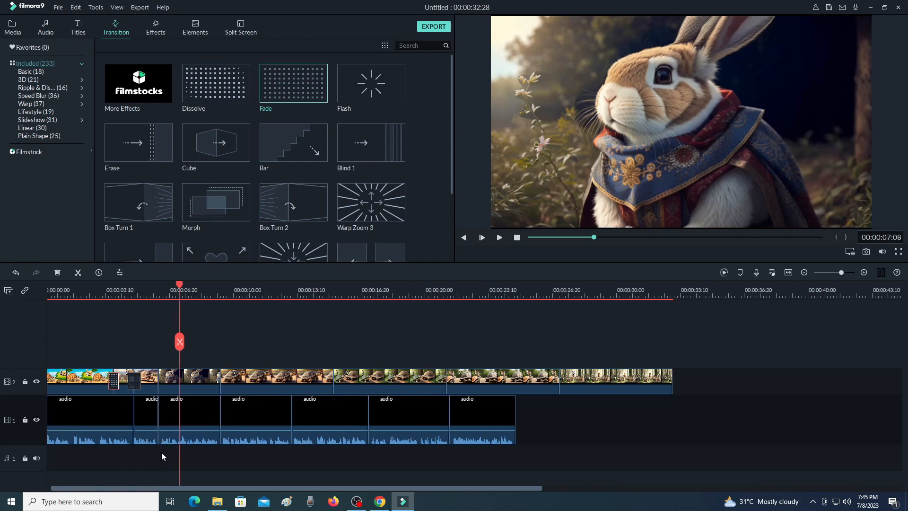